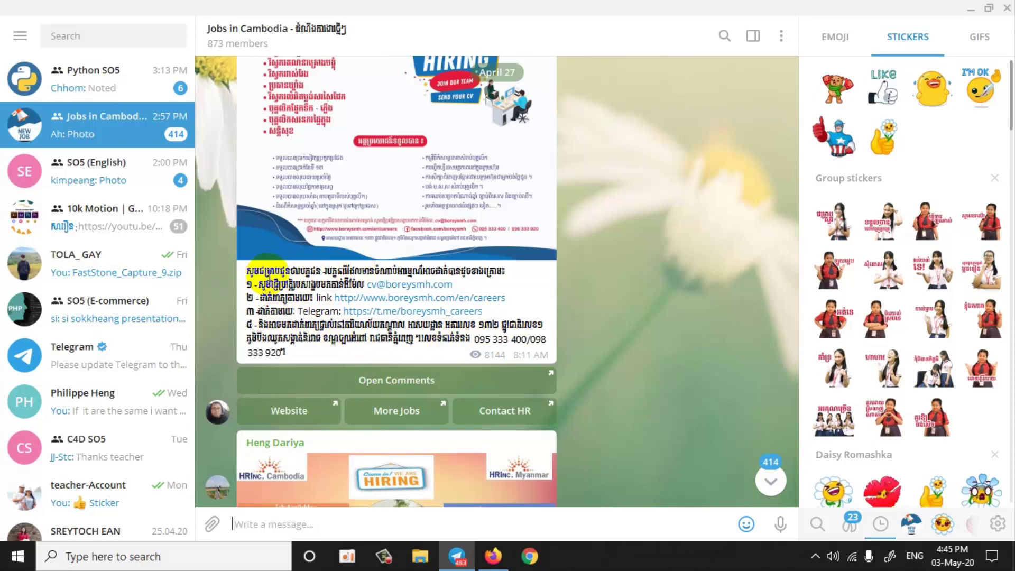
# - Look through the job posts in the Jobs in Cambodia group chat
pyautogui.scroll(-2, 350, 306)
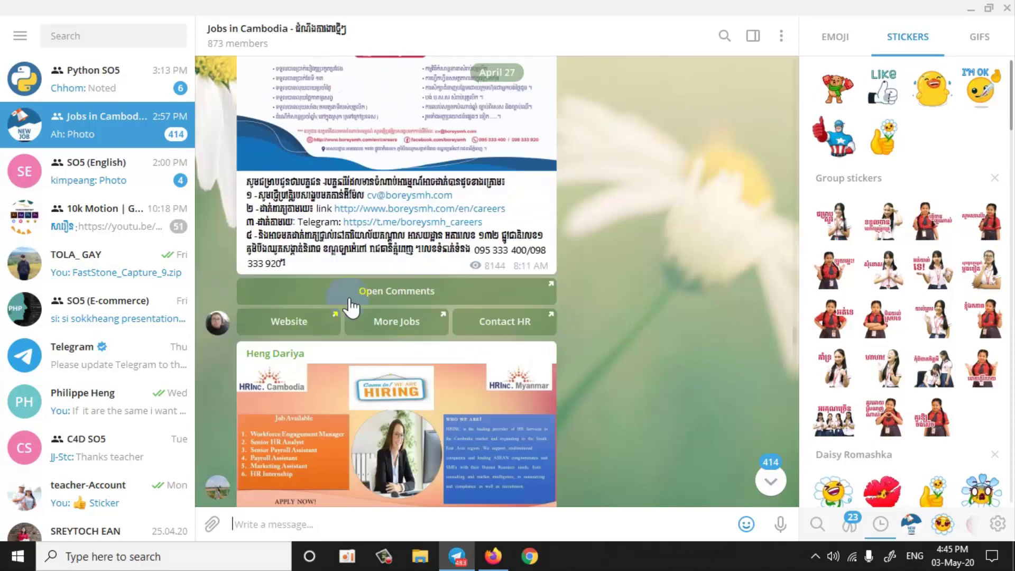
pyautogui.scroll(-12, 351, 306)
pyautogui.scroll(8, 347, 265)
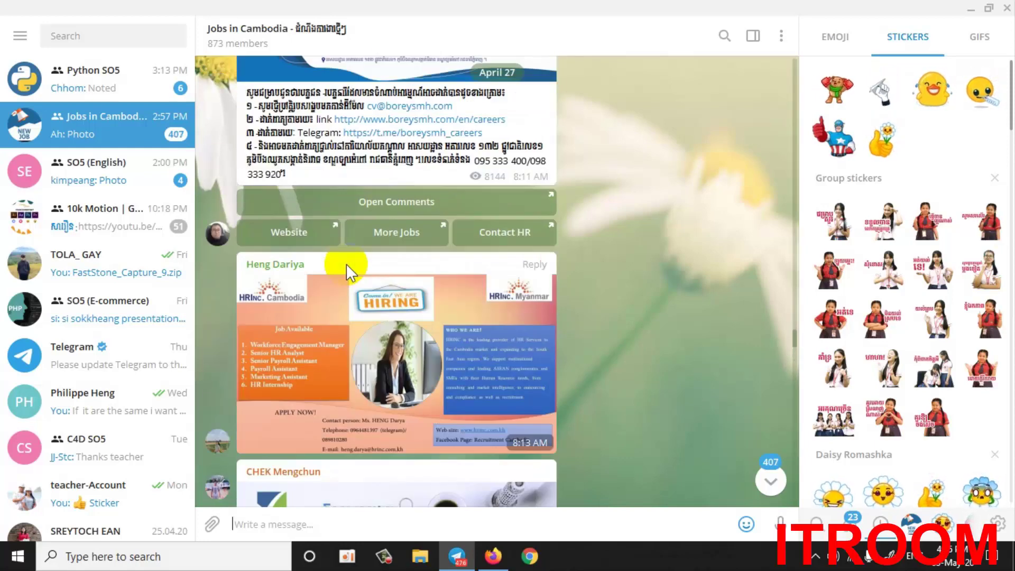
pyautogui.scroll(3, 346, 263)
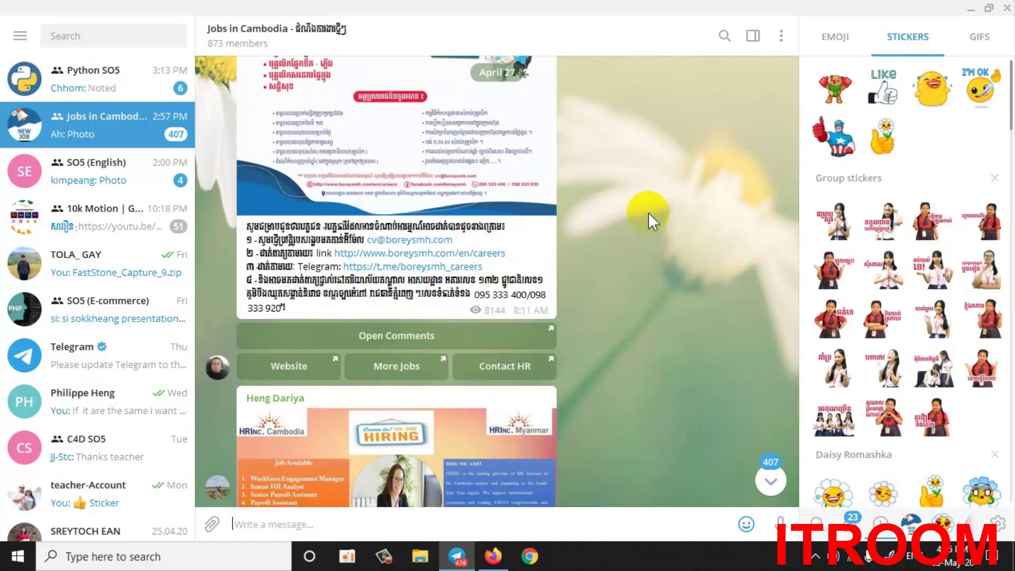
pyautogui.scroll(1, 601, 195)
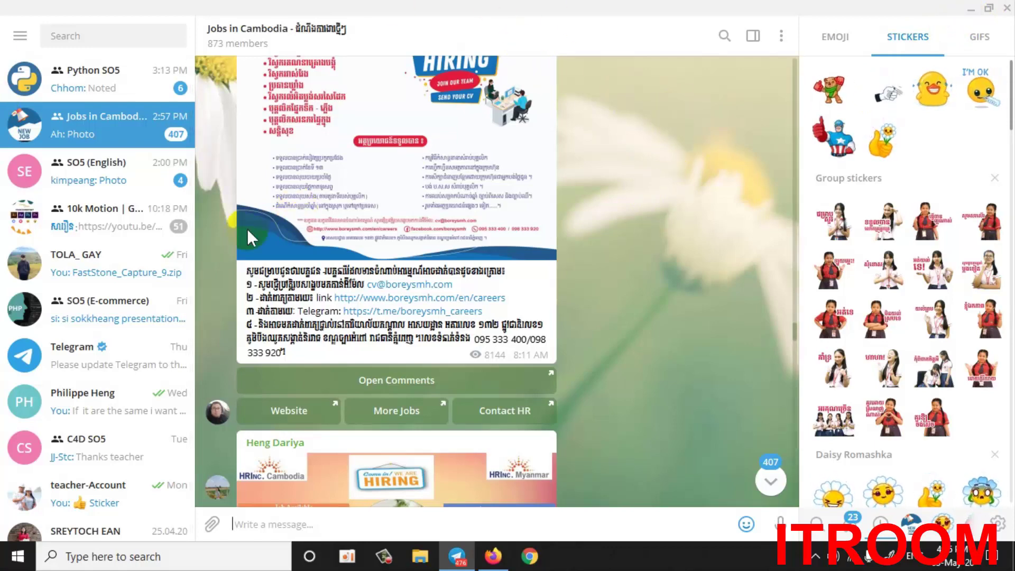
pyautogui.click(20, 35)
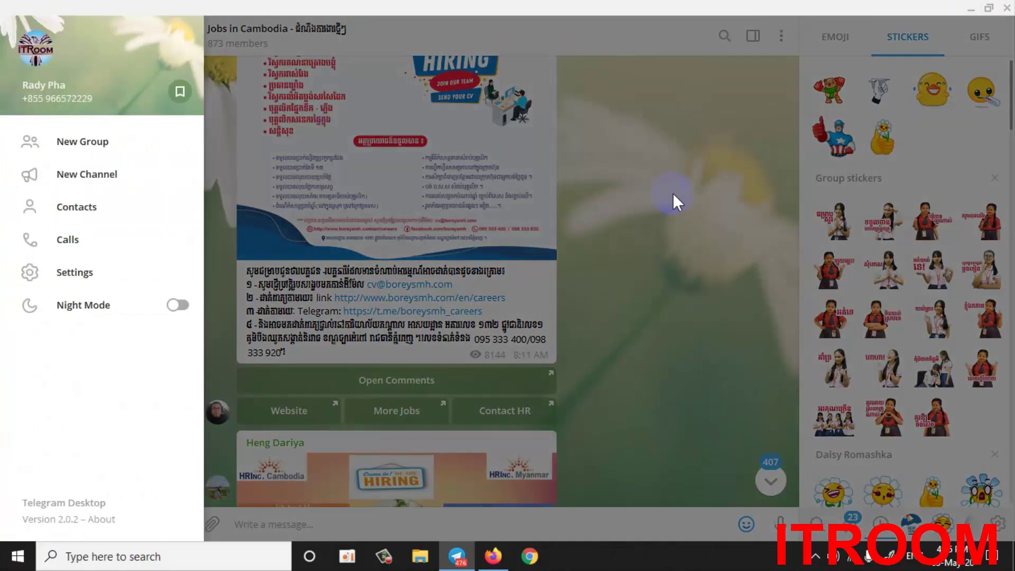
pyautogui.click(665, 157)
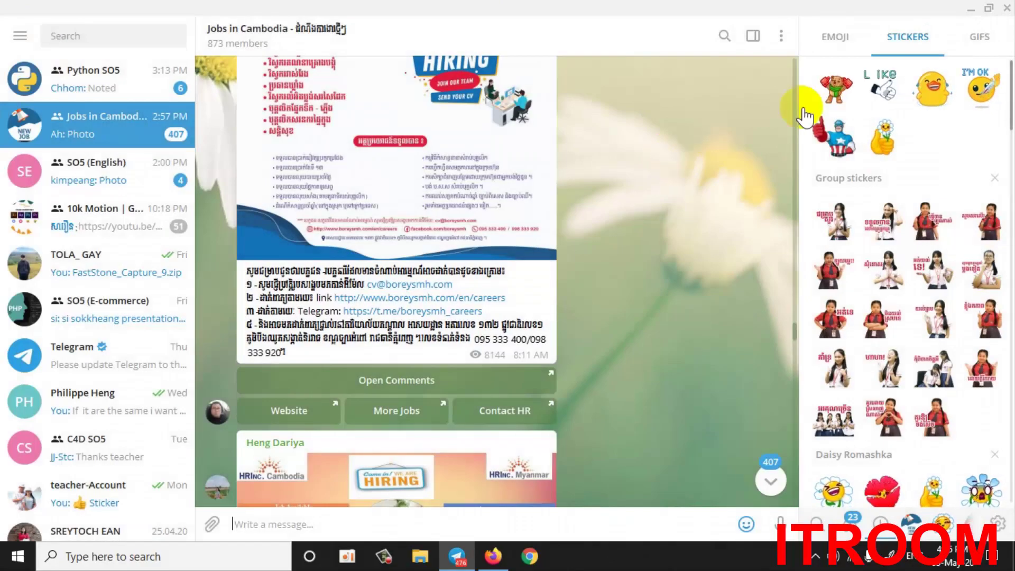
# - Minimize Telegram, switch to YouTube in Firefox and search for "itroom"
pyautogui.click(971, 8)
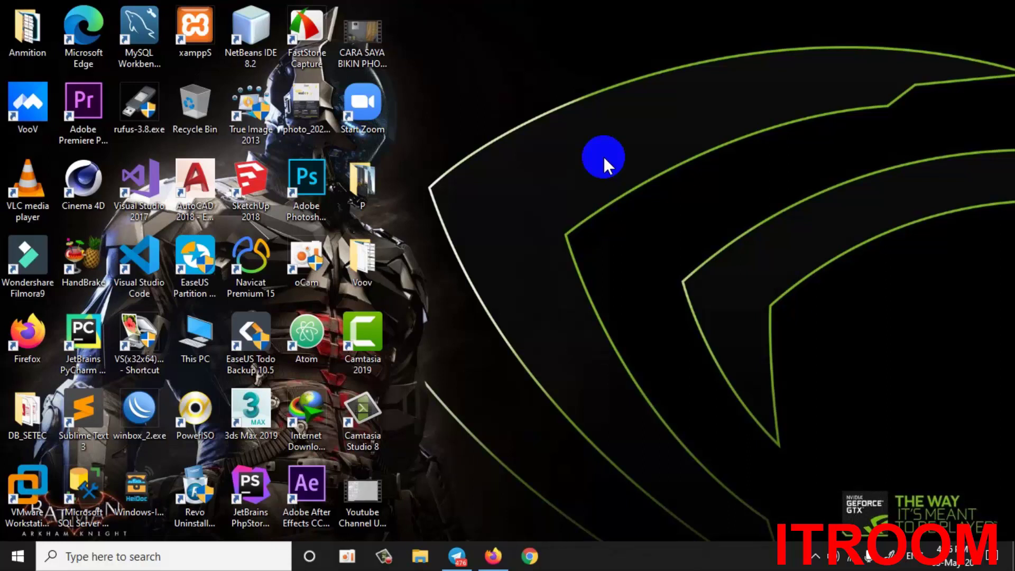
pyautogui.click(492, 555)
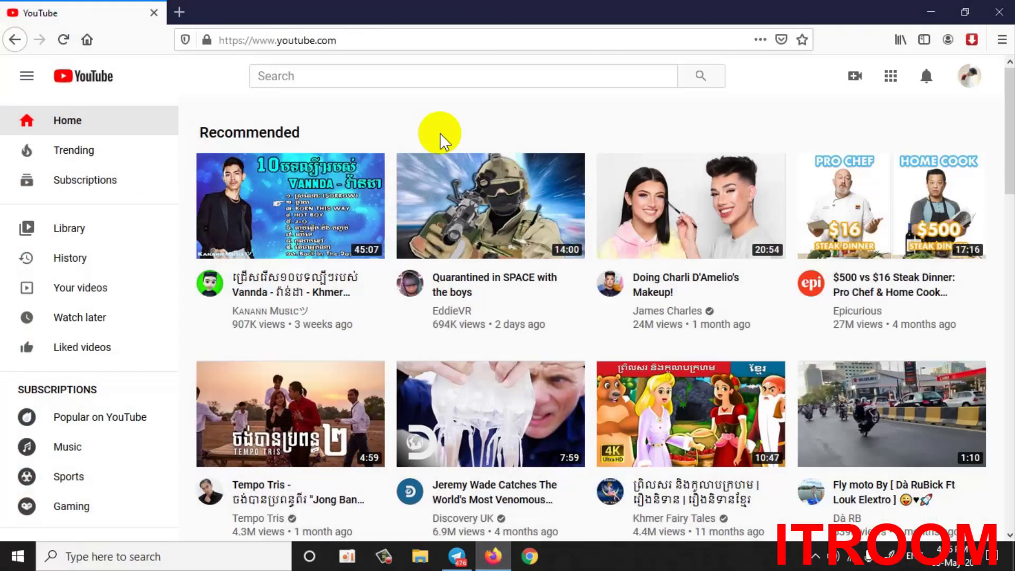
pyautogui.click(481, 81)
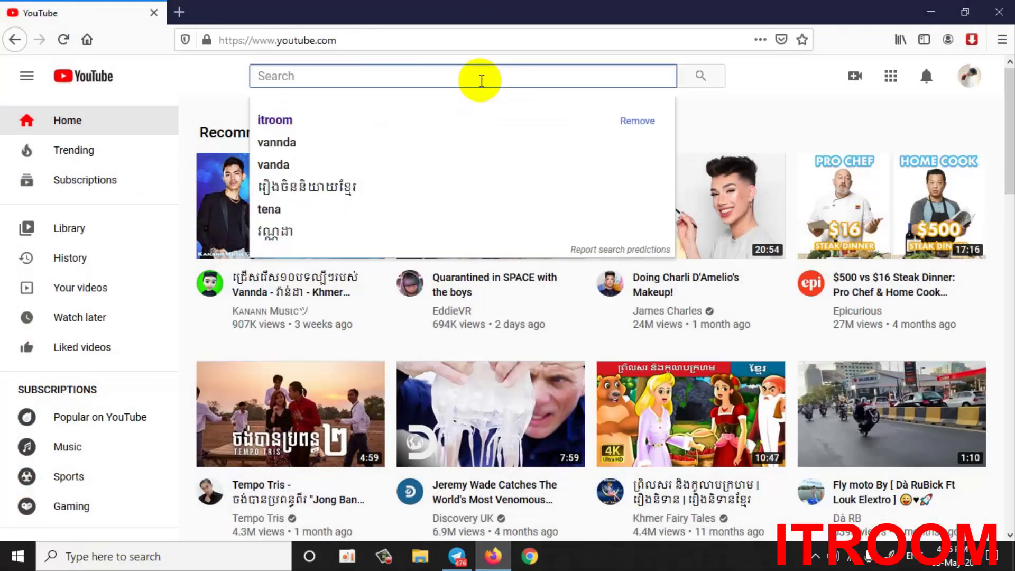
pyautogui.write('itroom')
pyautogui.press('Return')
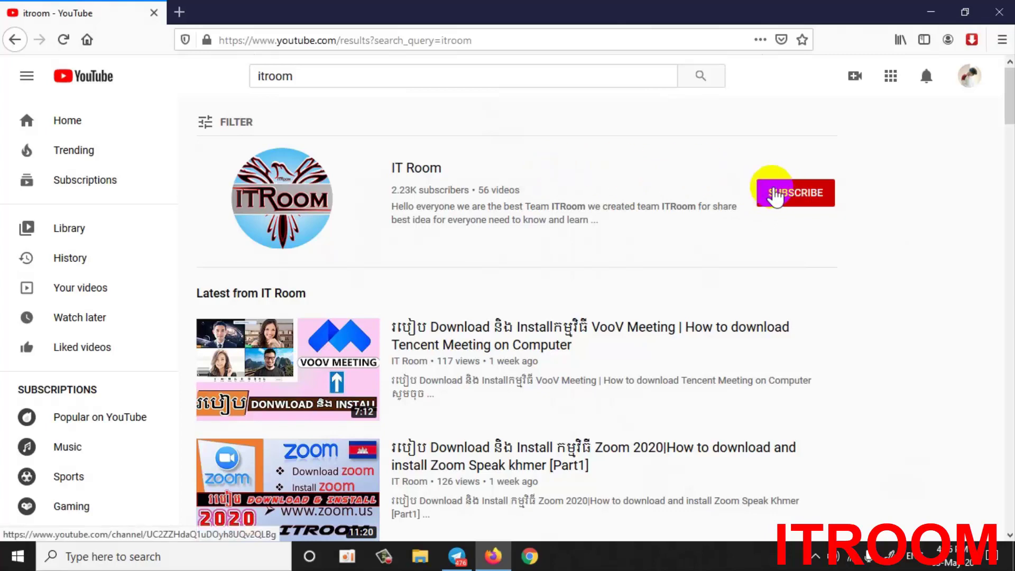
# - Subscribe to the IT Room channel with all notifications turned on, and minimize the browser
pyautogui.scroll(-7, 880, 190)
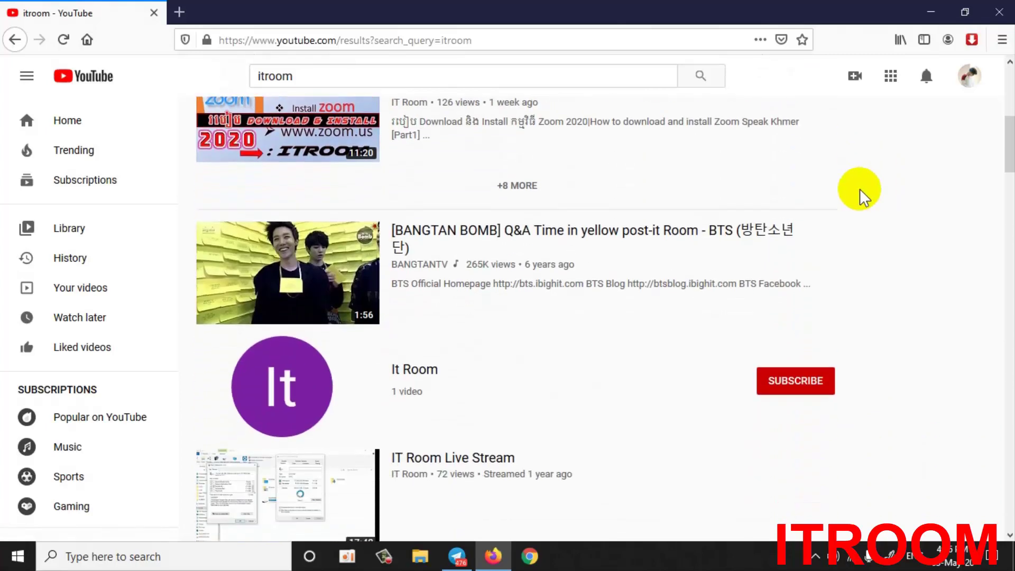
pyautogui.scroll(7, 880, 190)
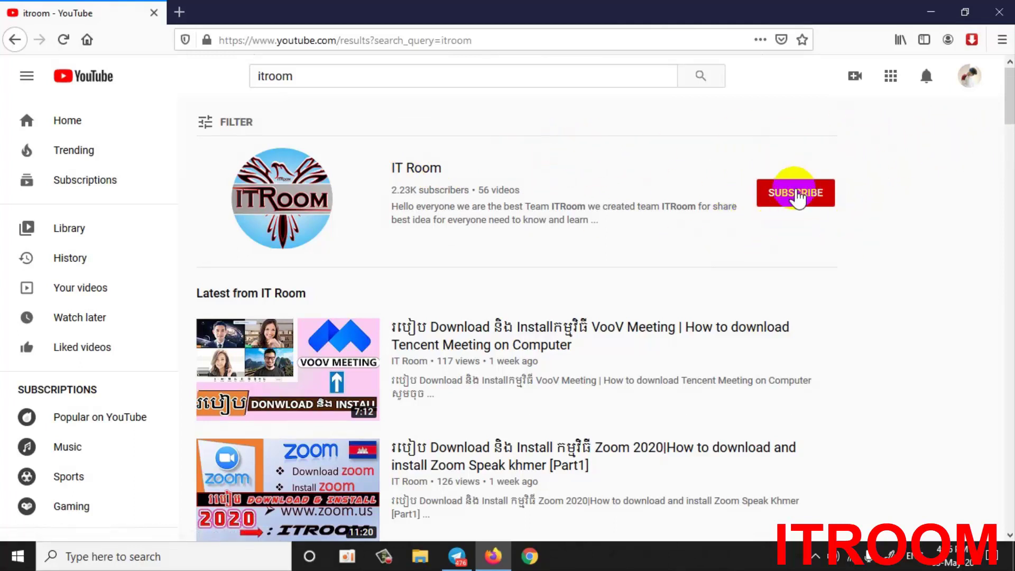
pyautogui.click(793, 196)
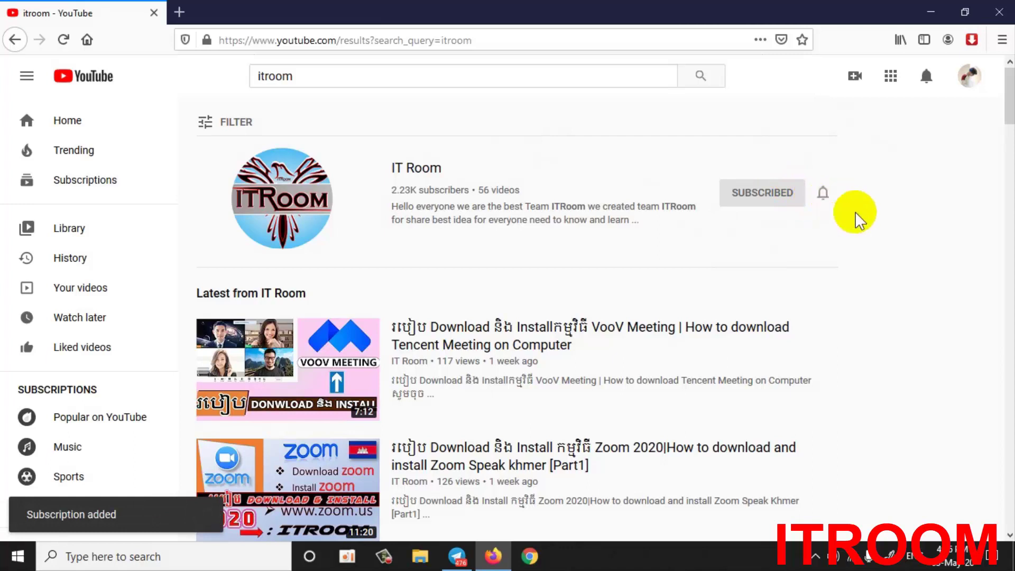
pyautogui.click(825, 193)
pyautogui.click(845, 226)
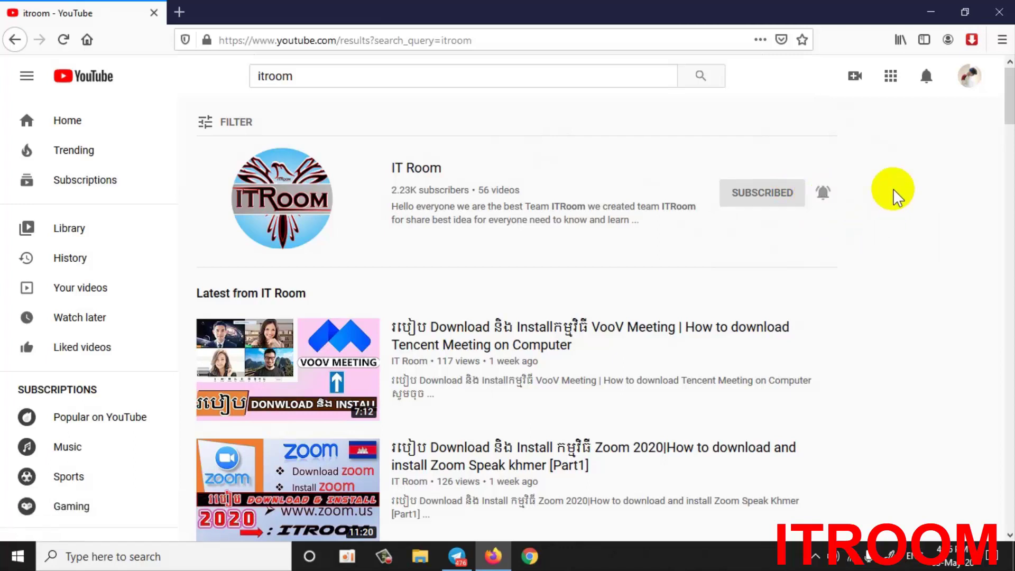
pyautogui.click(931, 12)
pyautogui.rightClick(655, 198)
pyautogui.click(657, 194)
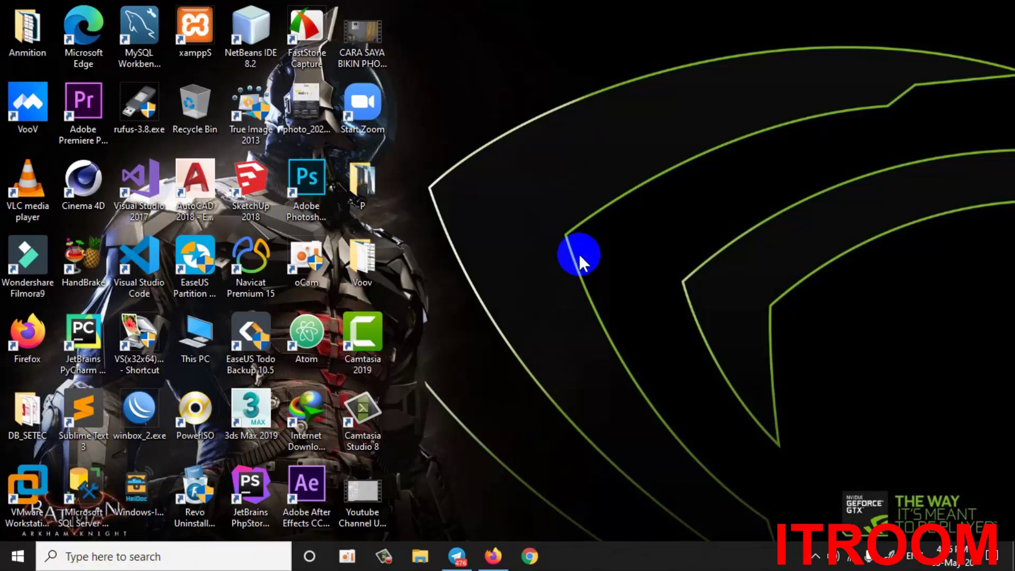
pyautogui.click(17, 556)
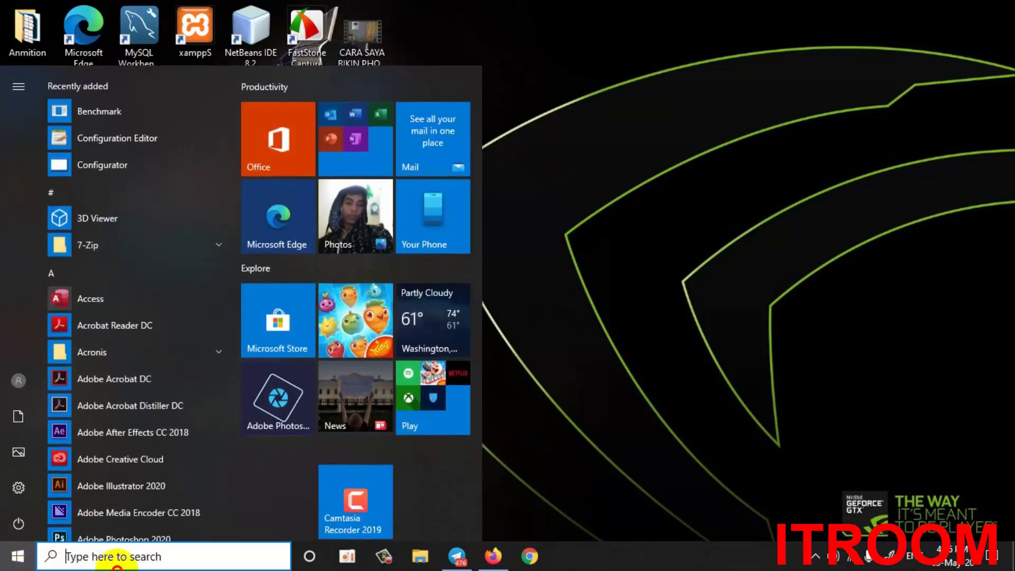
pyautogui.click(643, 185)
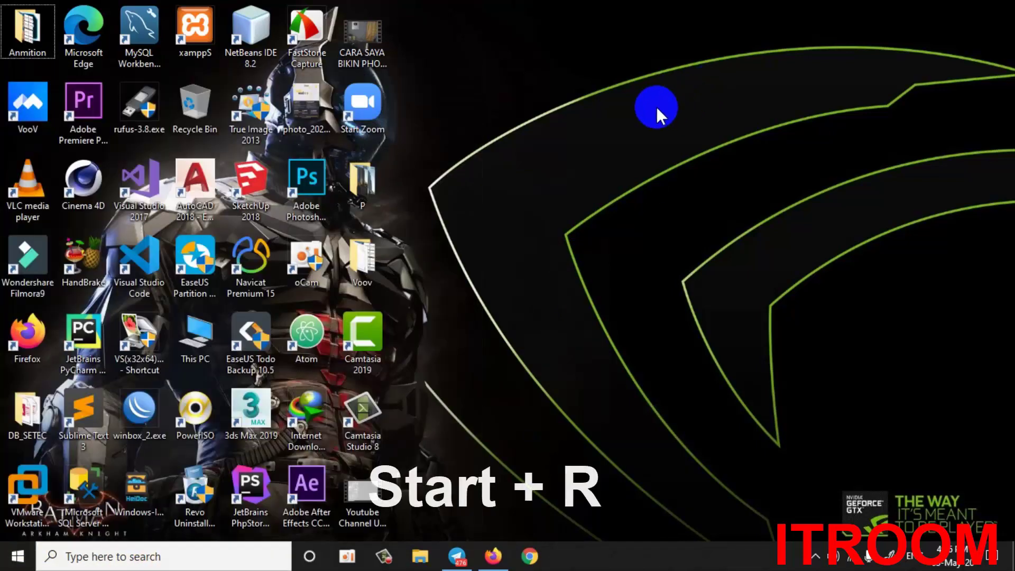
# - Launch the Registry Editor by running regedit from the Run dialog
pyautogui.press('super+r')
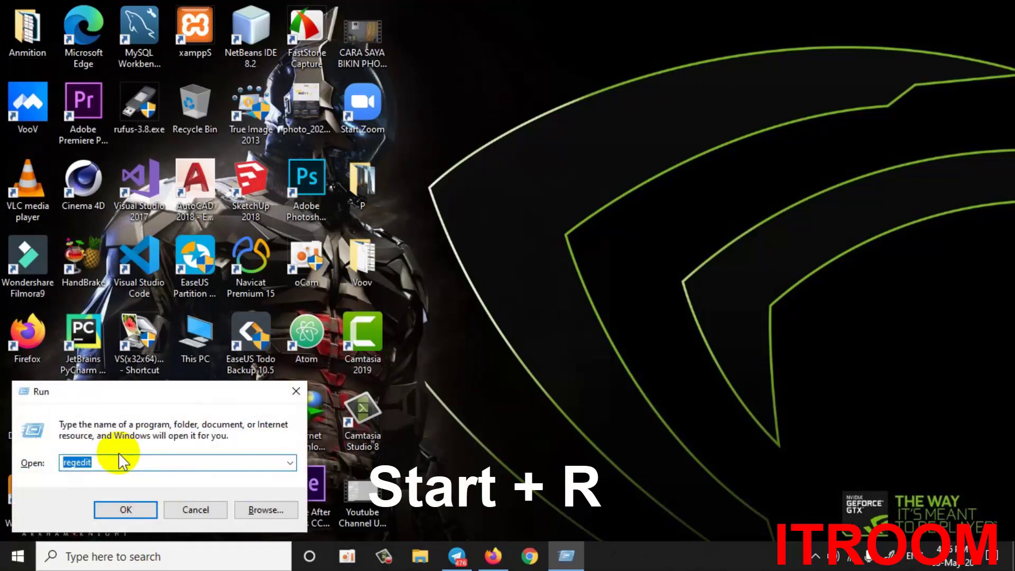
pyautogui.click(130, 460)
pyautogui.moveTo(130, 460); pyautogui.dragTo(79, 461)
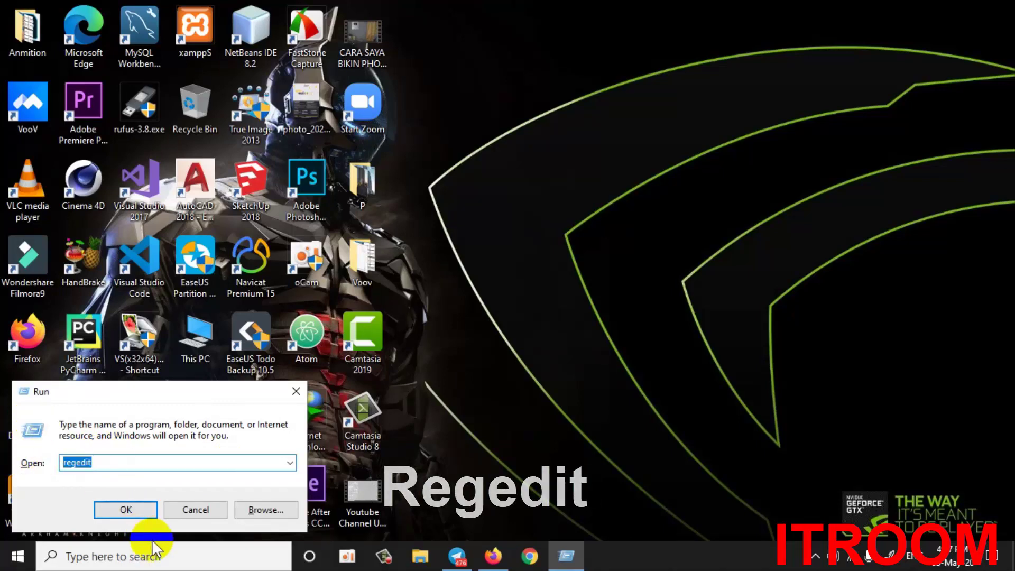
pyautogui.click(130, 511)
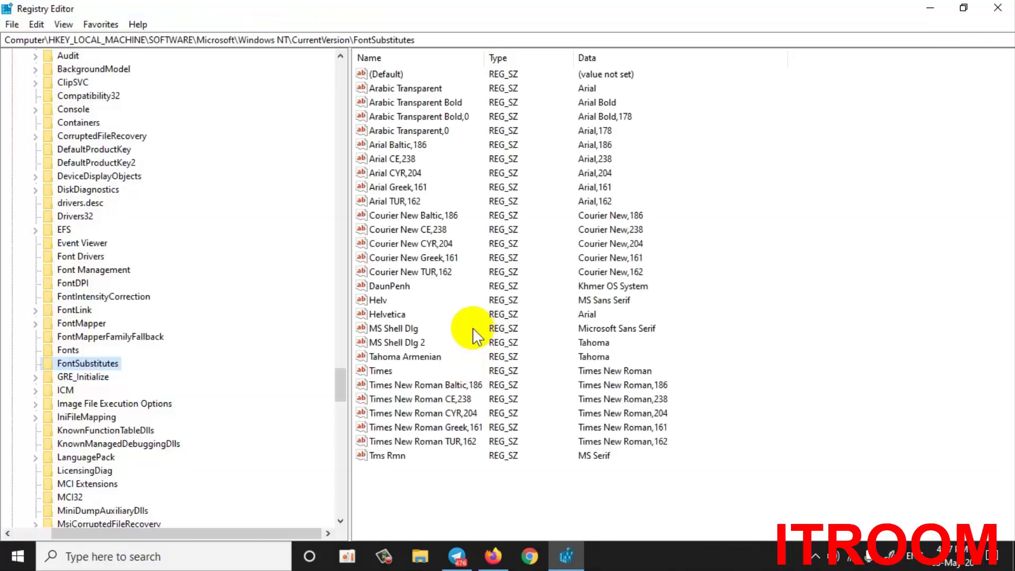
# - Collapse the registry tree so that only the top-level HKEY folders are listed under Computer
pyautogui.moveTo(347, 379); pyautogui.dragTo(317, 79)
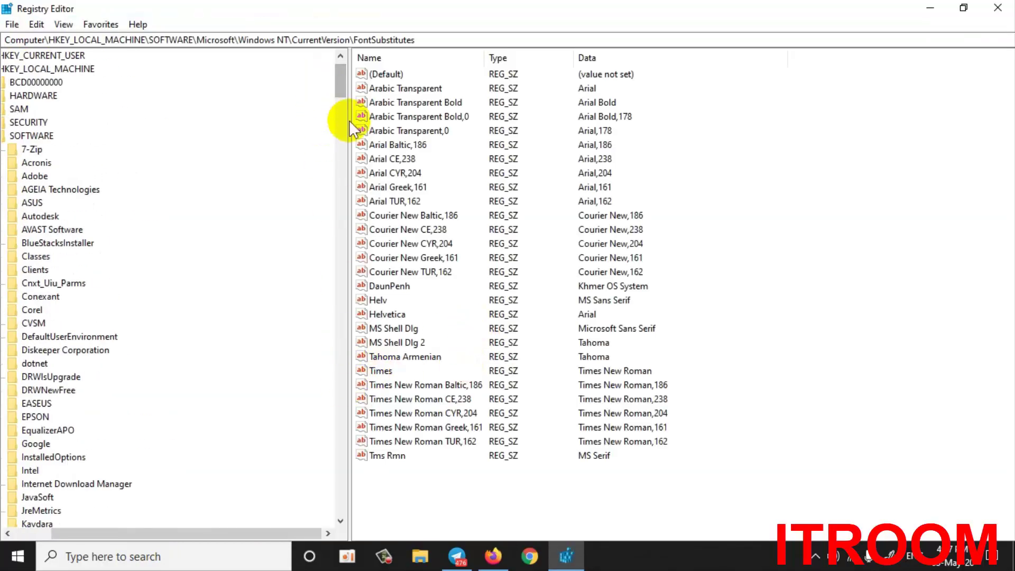
pyautogui.scroll(1, 340, 125)
pyautogui.moveTo(213, 535); pyautogui.dragTo(175, 534)
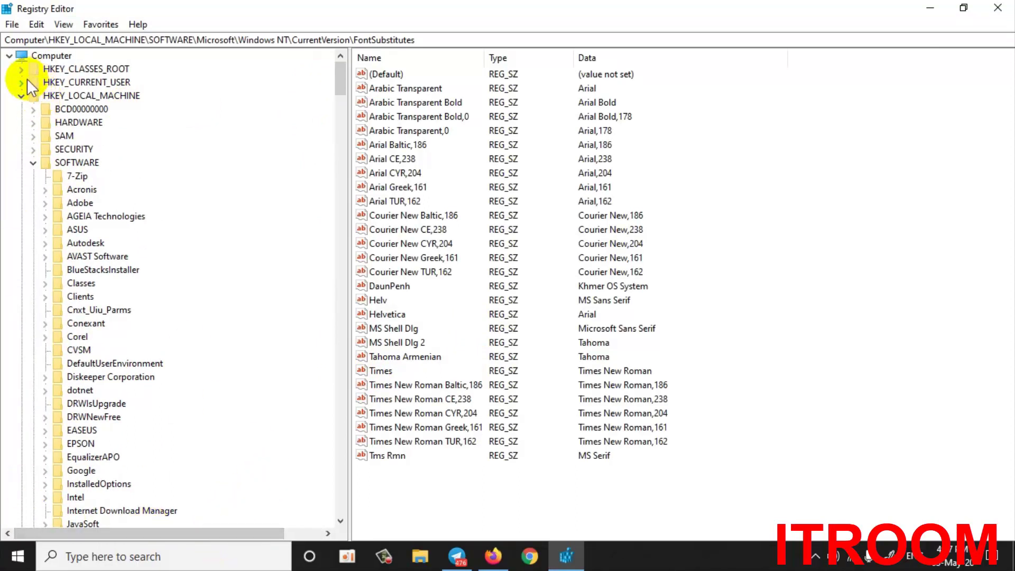
pyautogui.click(33, 164)
pyautogui.click(21, 96)
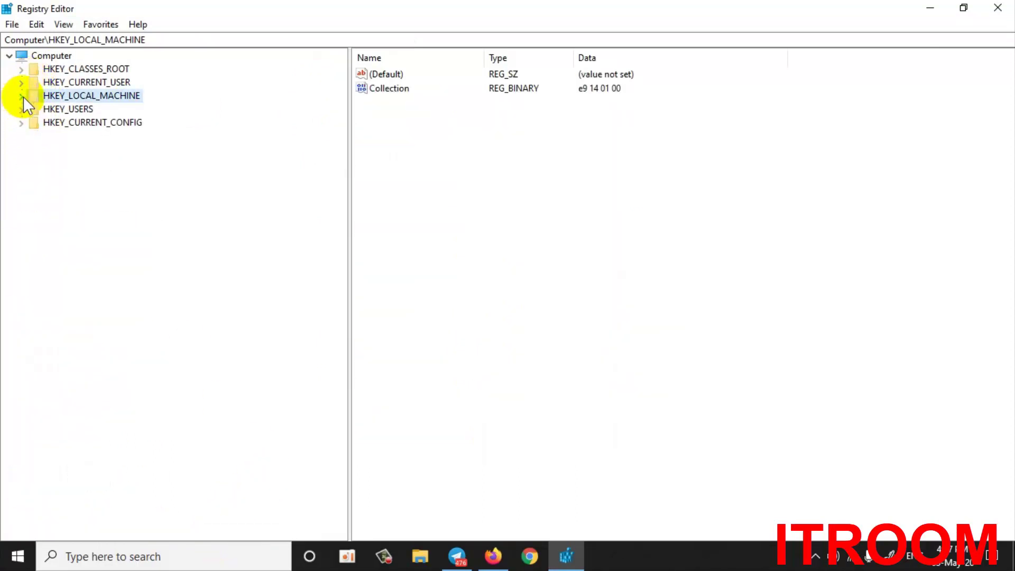
pyautogui.click(9, 56)
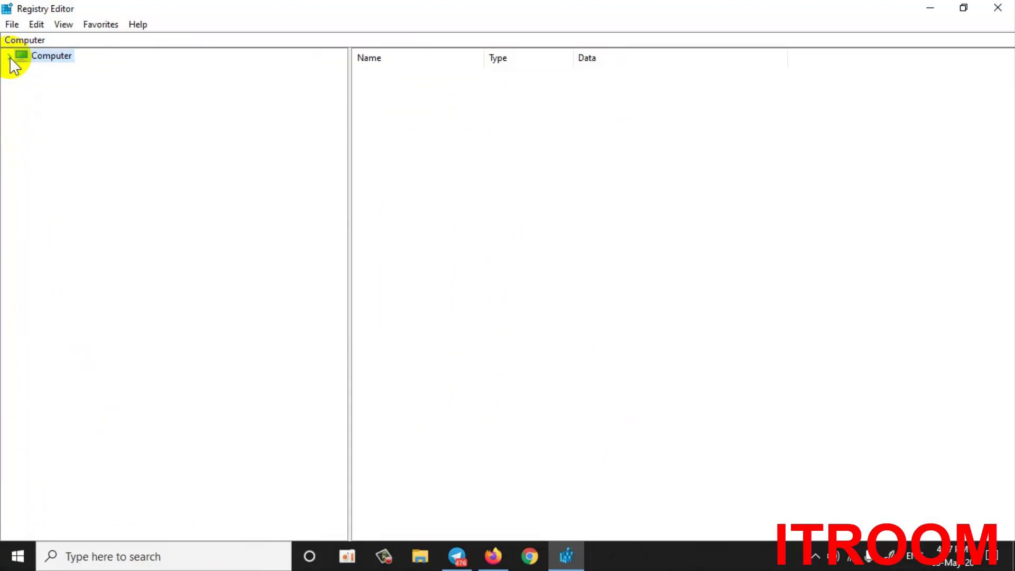
pyautogui.click(9, 56)
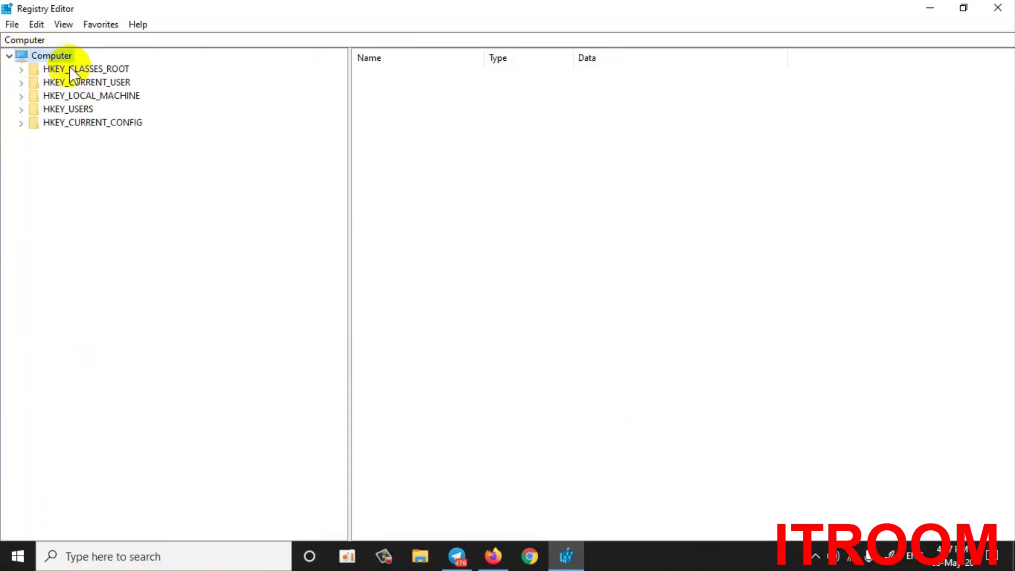
# - Expand HKEY_LOCAL_MACHINE in the registry tree, and expand and select its SOFTWARE key
pyautogui.click(21, 96)
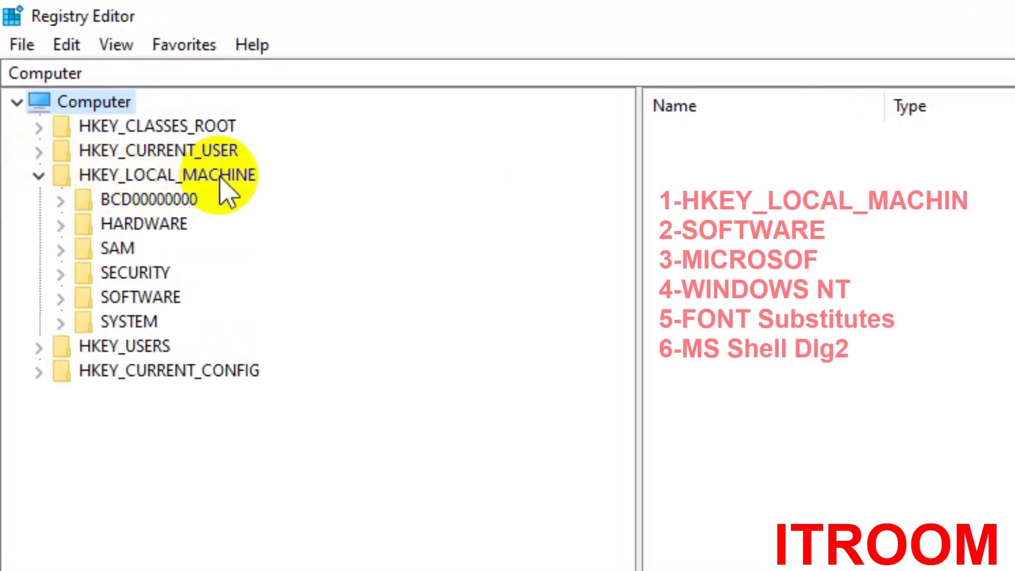
pyautogui.click(216, 176)
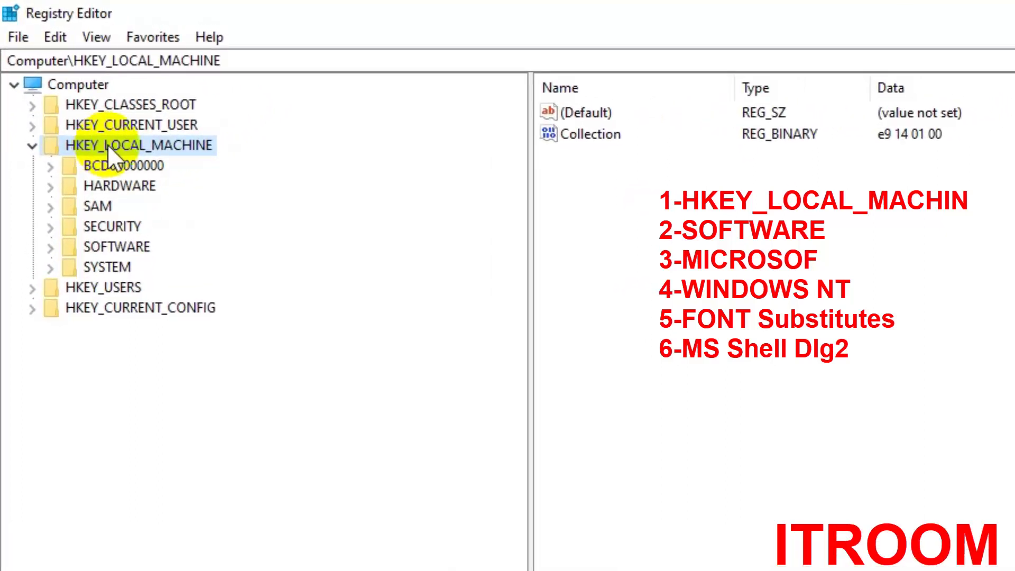
pyautogui.click(51, 246)
pyautogui.scroll(1, 109, 167)
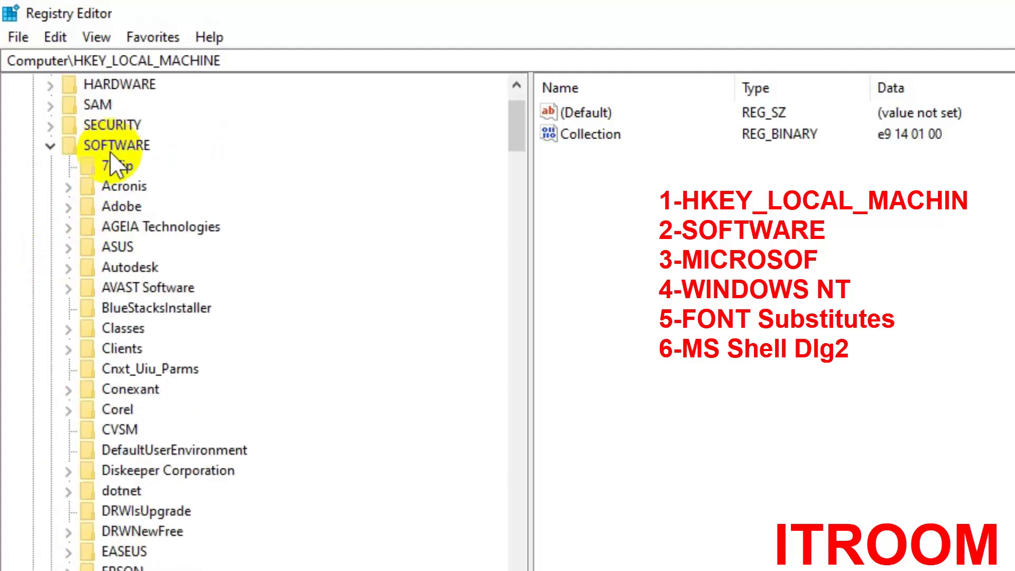
pyautogui.click(107, 148)
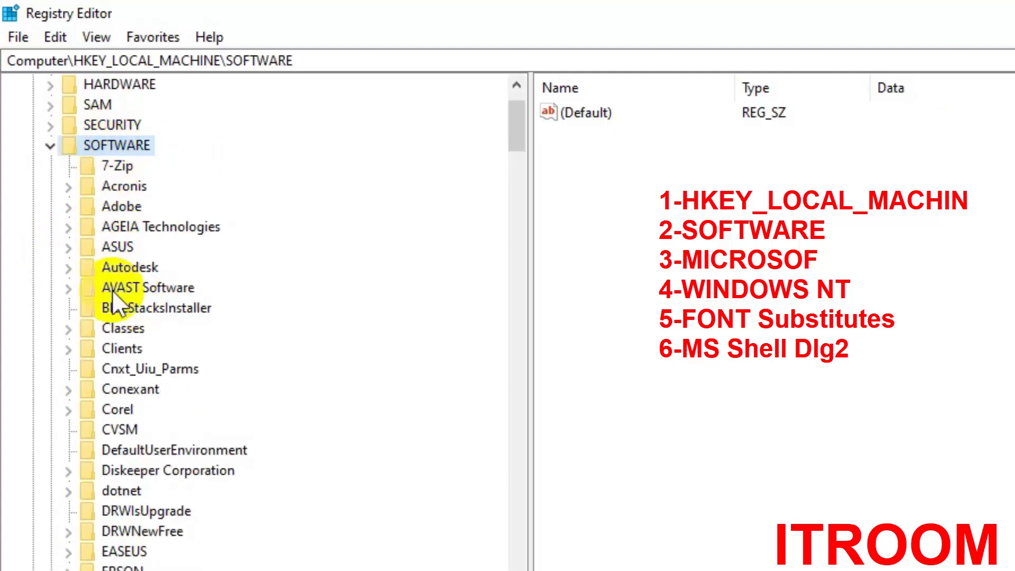
# - Select the Microsoft key under SOFTWARE and expand its subkeys afresh
pyautogui.scroll(-1, 159, 389)
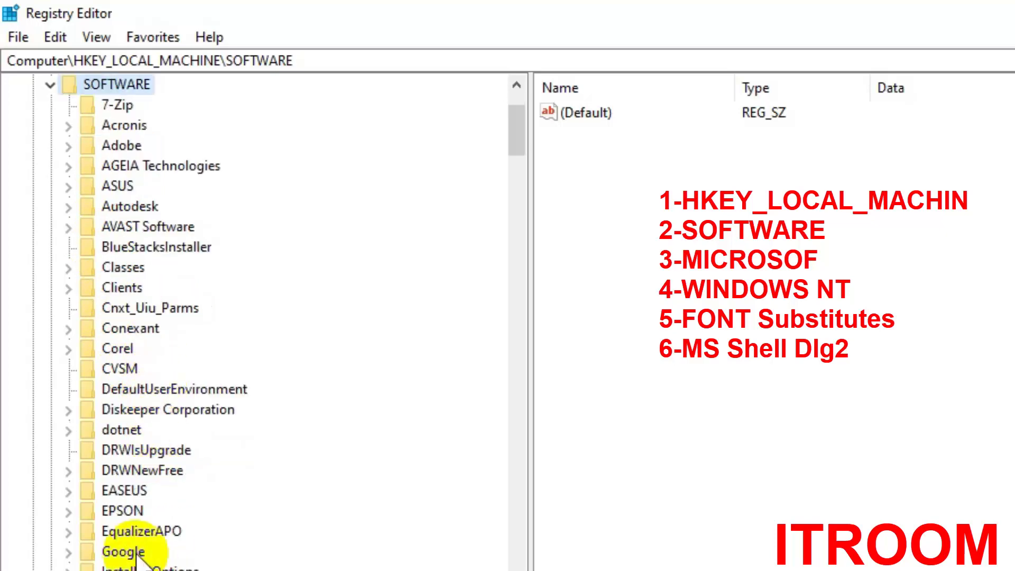
pyautogui.scroll(-2, 137, 552)
pyautogui.scroll(-6, 126, 431)
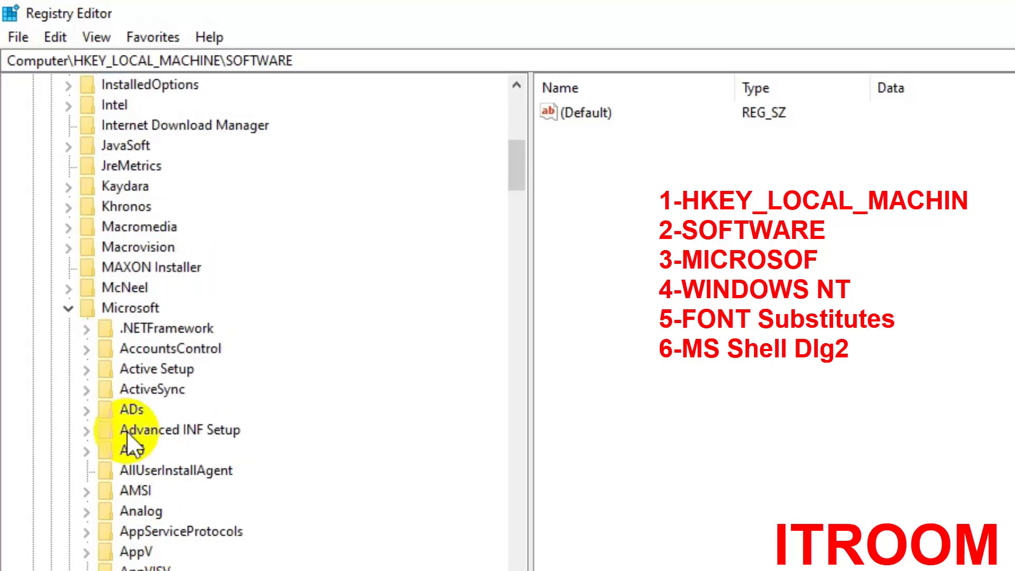
pyautogui.click(68, 311)
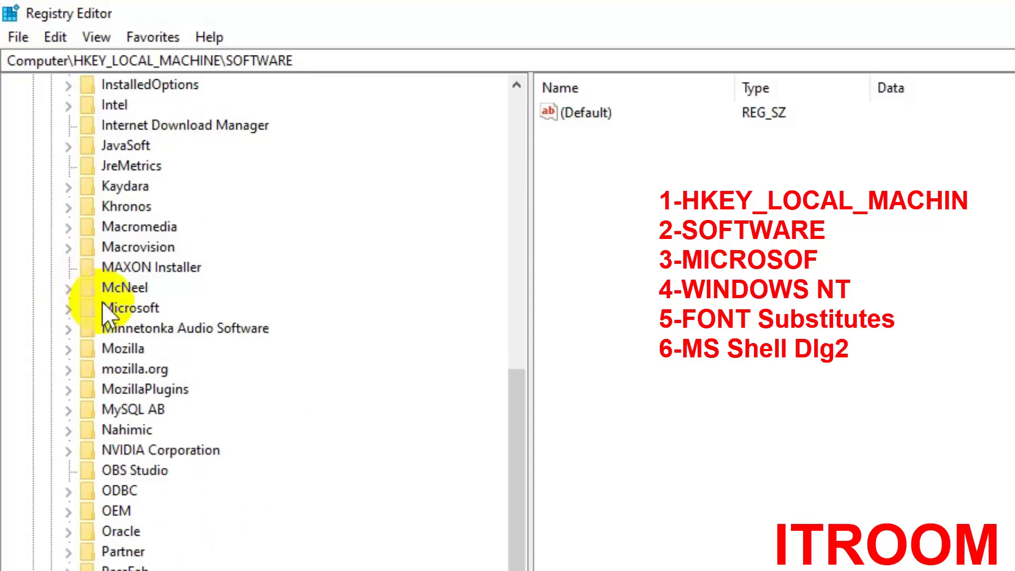
pyautogui.click(79, 307)
pyautogui.click(68, 310)
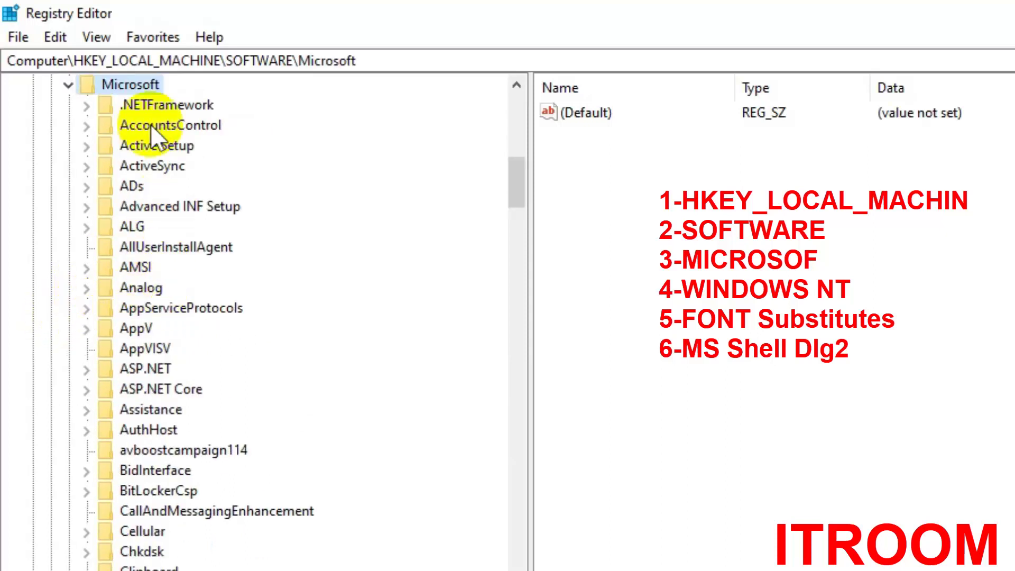
# - Highlight the full registry path of the selected Microsoft key to review it
pyautogui.scroll(1, 150, 124)
pyautogui.scroll(1, 148, 139)
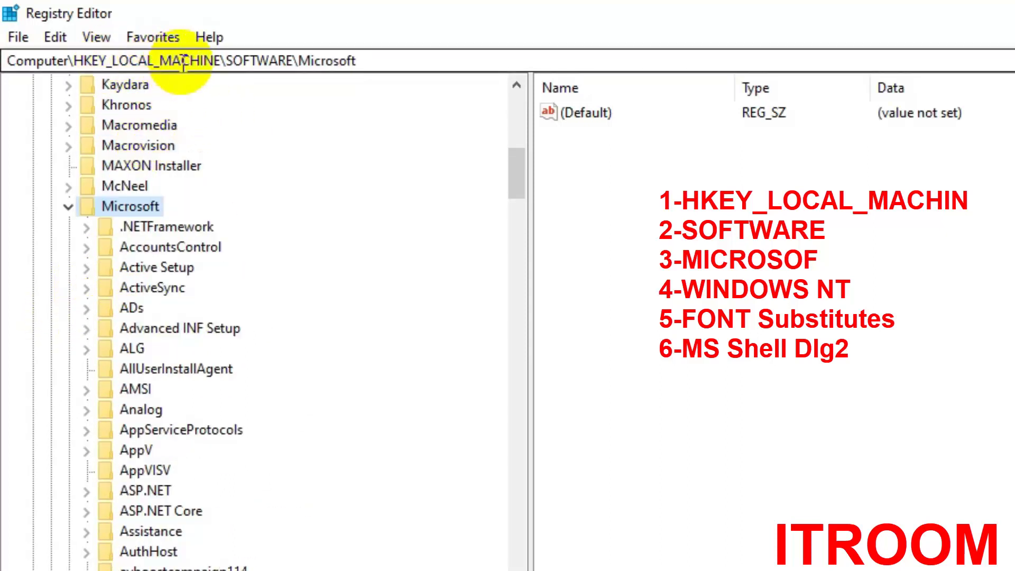
pyautogui.moveTo(419, 61); pyautogui.dragTo(12, 66)
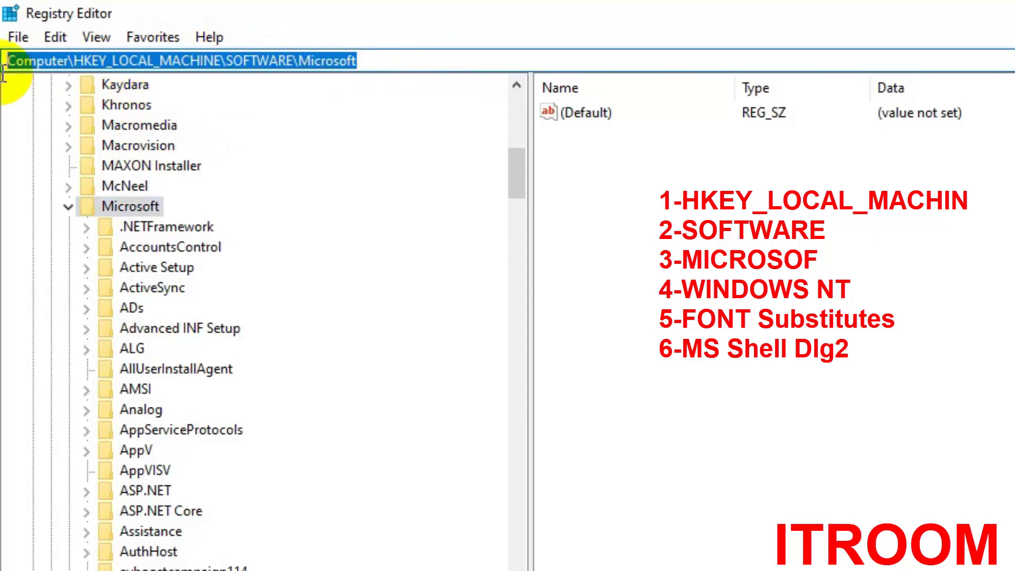
# - Highlight parts of the Microsoft key's registry path to review them, and return to the Microsoft key in the tree
pyautogui.click(84, 57)
pyautogui.moveTo(84, 57); pyautogui.dragTo(294, 60)
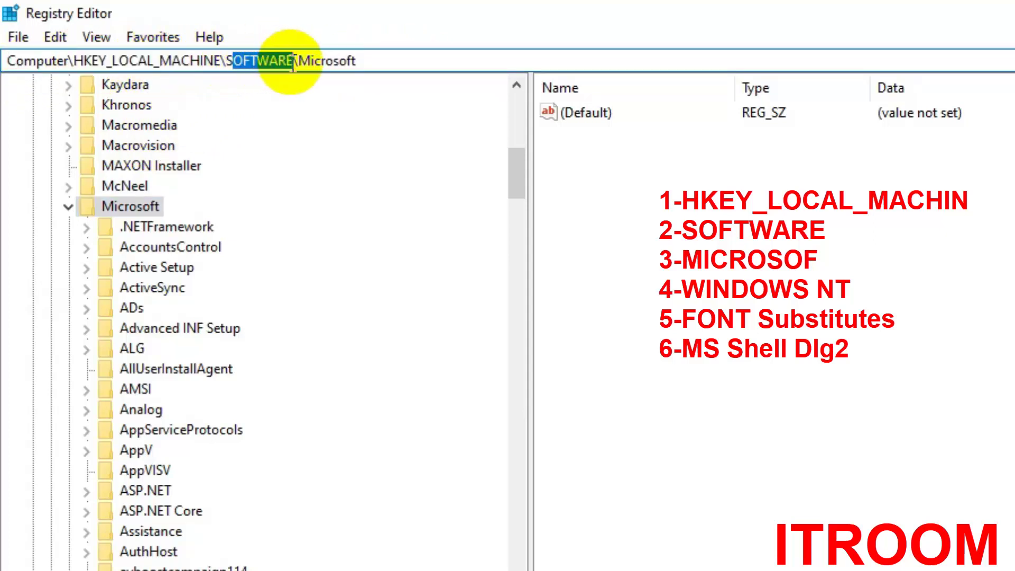
pyautogui.moveTo(372, 58); pyautogui.dragTo(272, 86)
pyautogui.click(120, 207)
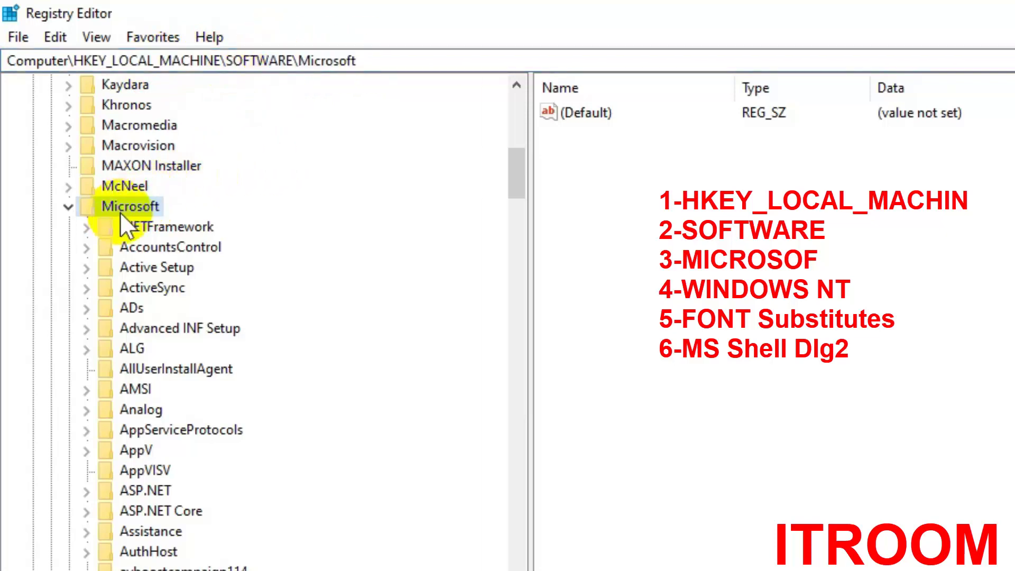
# - Find the Windows NT key under Microsoft, collapse it, and select and expand it afresh
pyautogui.scroll(-5, 245, 271)
pyautogui.scroll(-20, 246, 285)
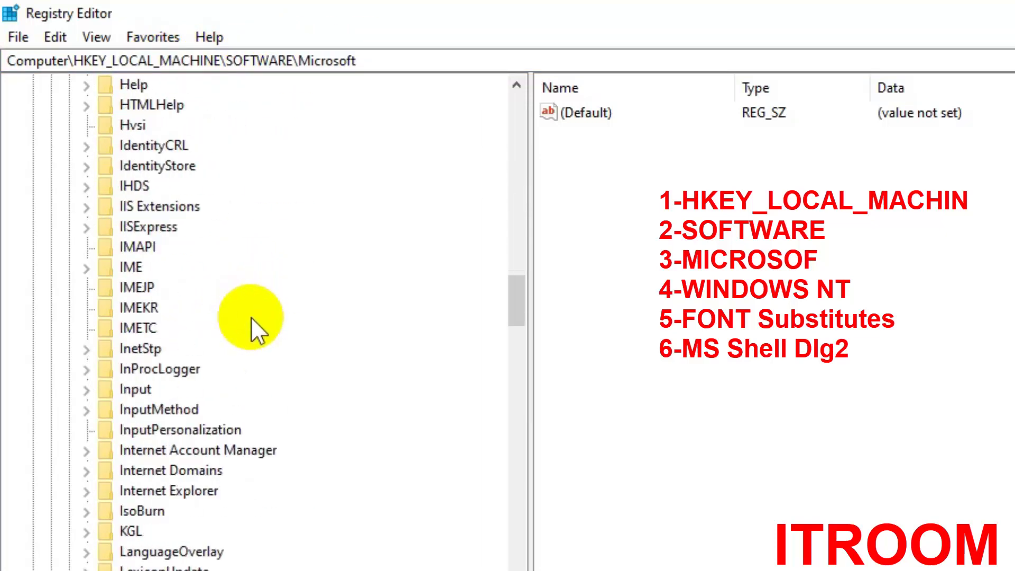
pyautogui.scroll(-20, 204, 471)
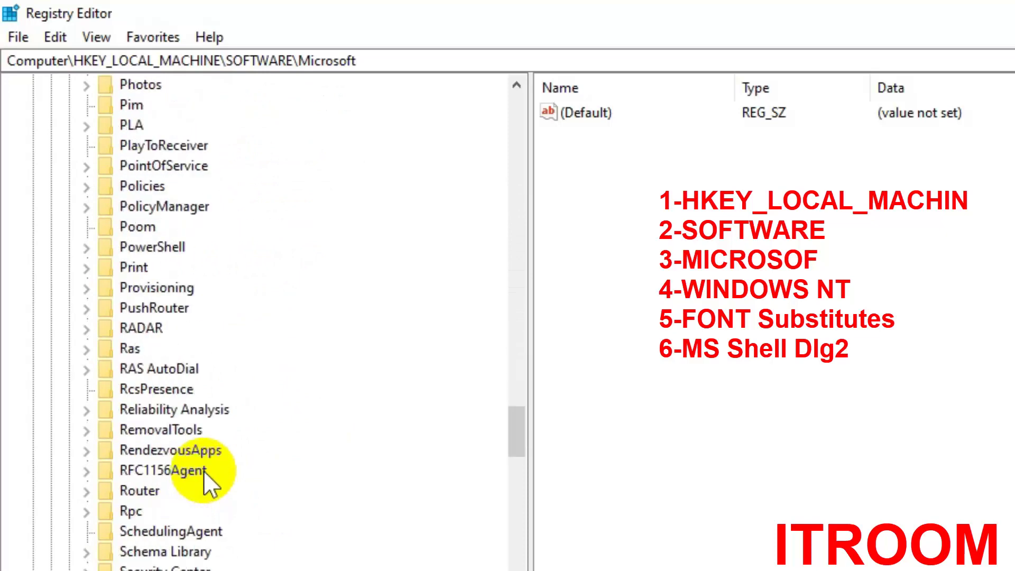
pyautogui.scroll(-19, 201, 467)
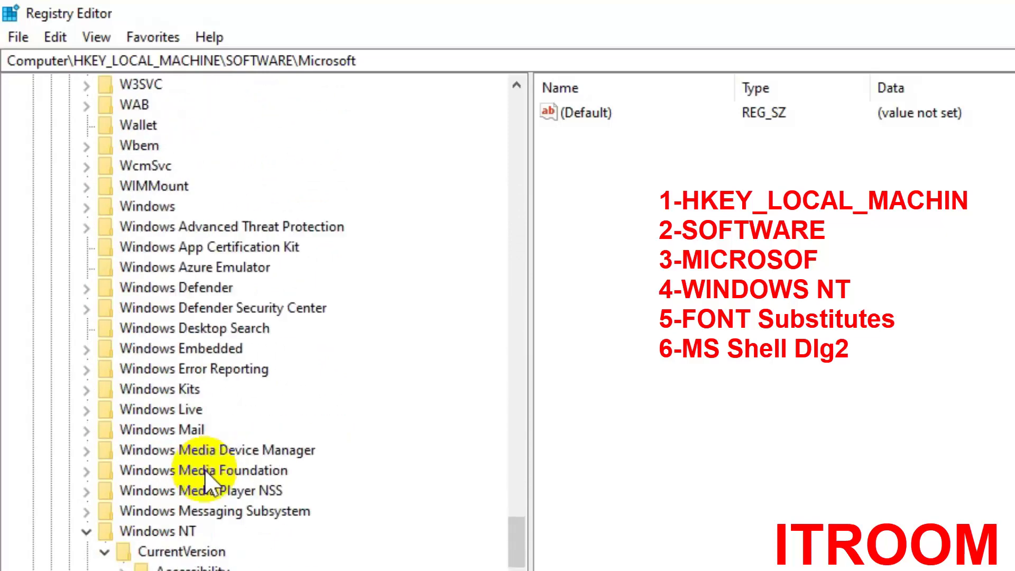
pyautogui.click(86, 349)
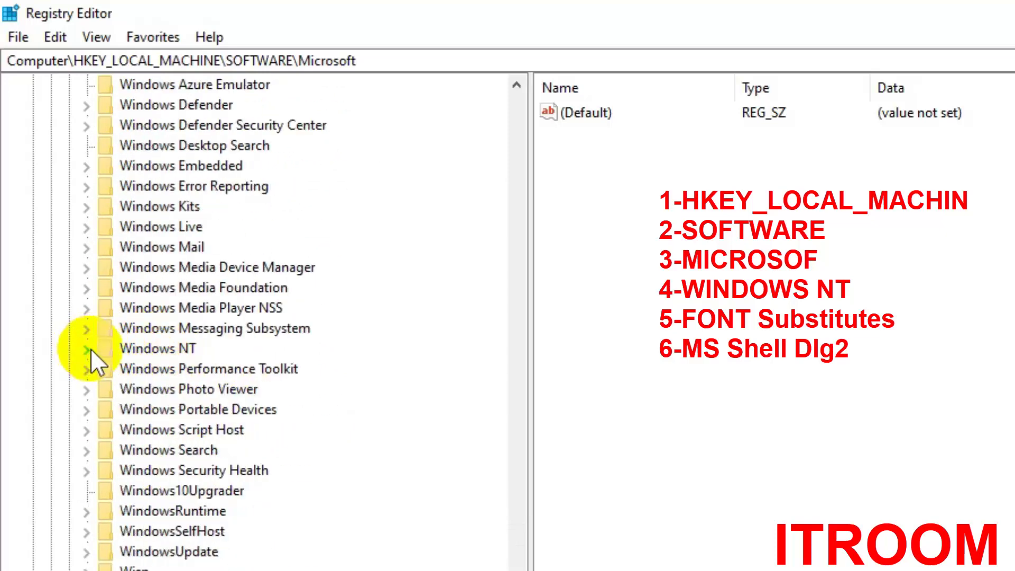
pyautogui.scroll(2, 169, 312)
pyautogui.scroll(-3, 185, 283)
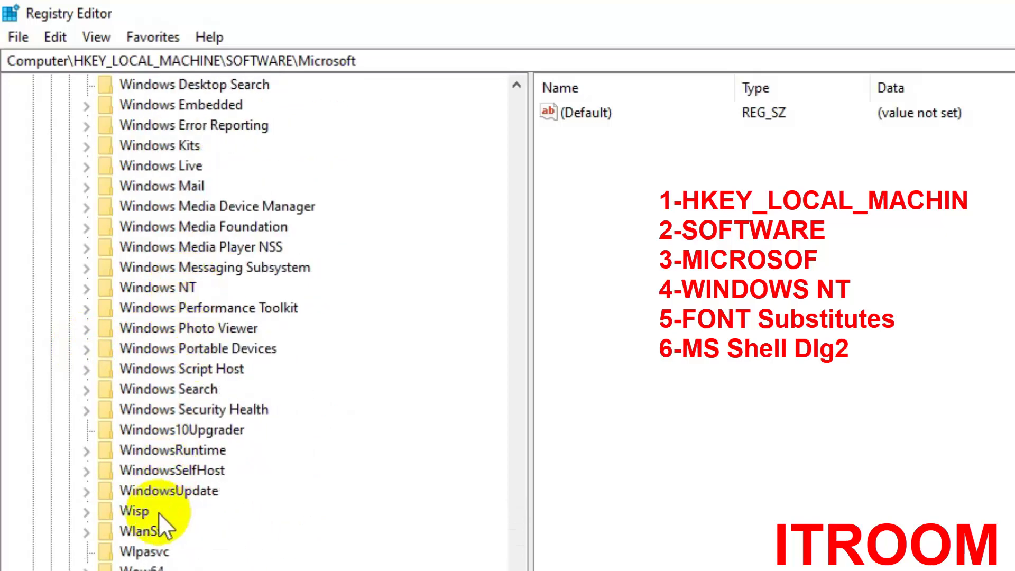
pyautogui.click(126, 286)
pyautogui.click(89, 288)
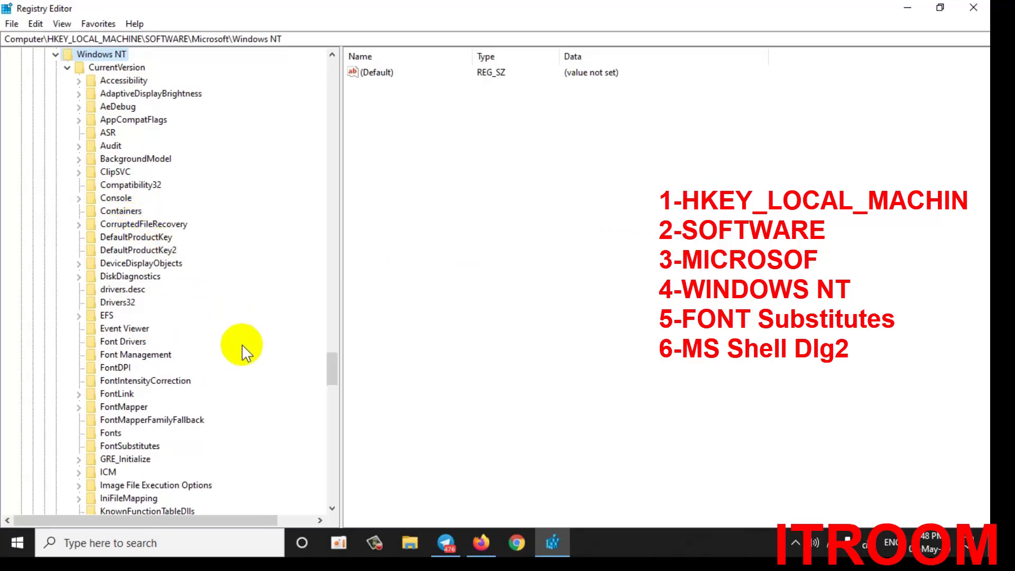
# - Select the FontSubstitutes key under Windows NT\CurrentVersion
pyautogui.scroll(-2, 242, 344)
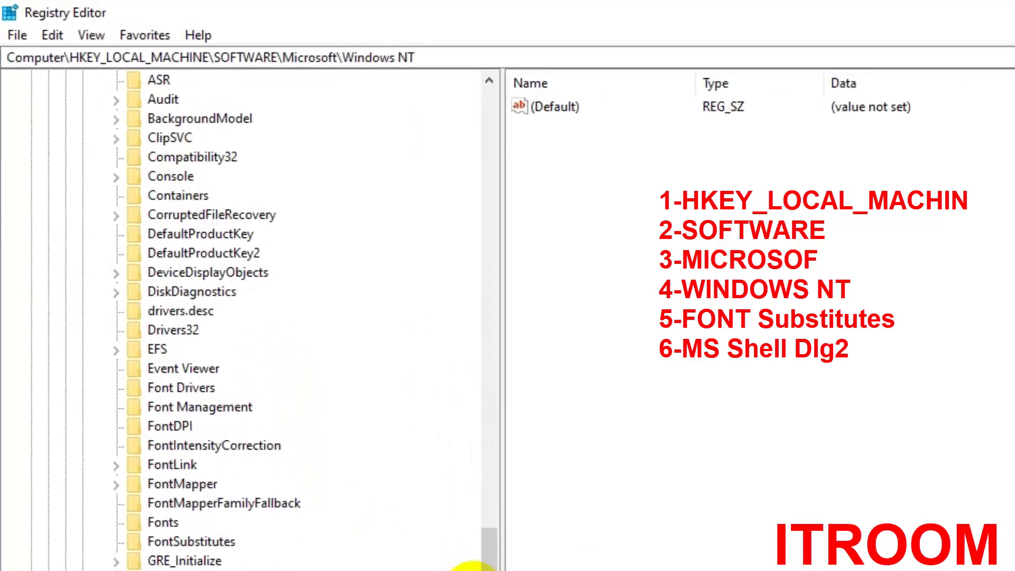
pyautogui.scroll(-4, 484, 550)
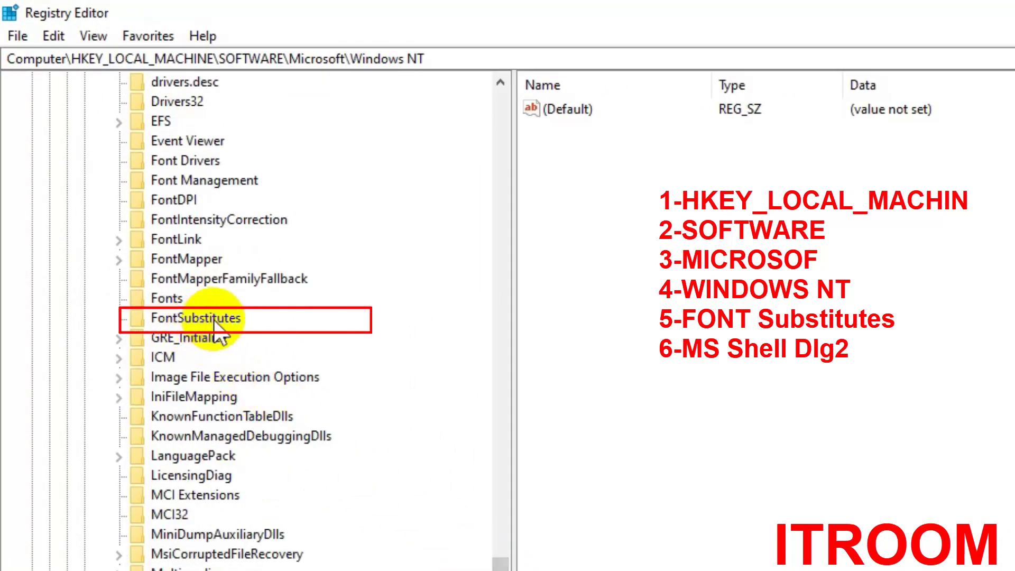
pyautogui.click(214, 323)
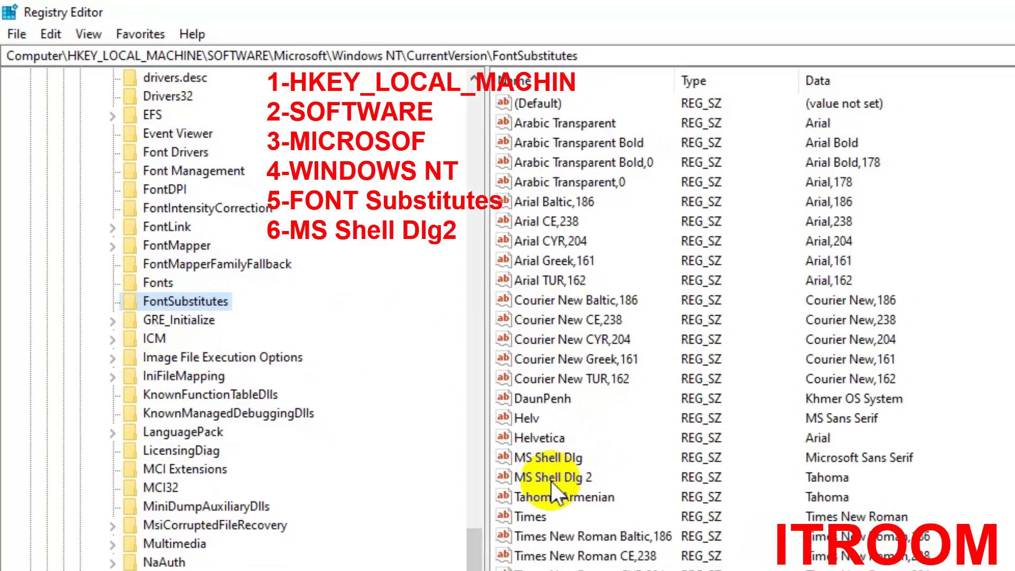
# - Open the MS Shell Dlg 2 string value for editing and move its dialog clear of the registry tree
pyautogui.click(549, 478)
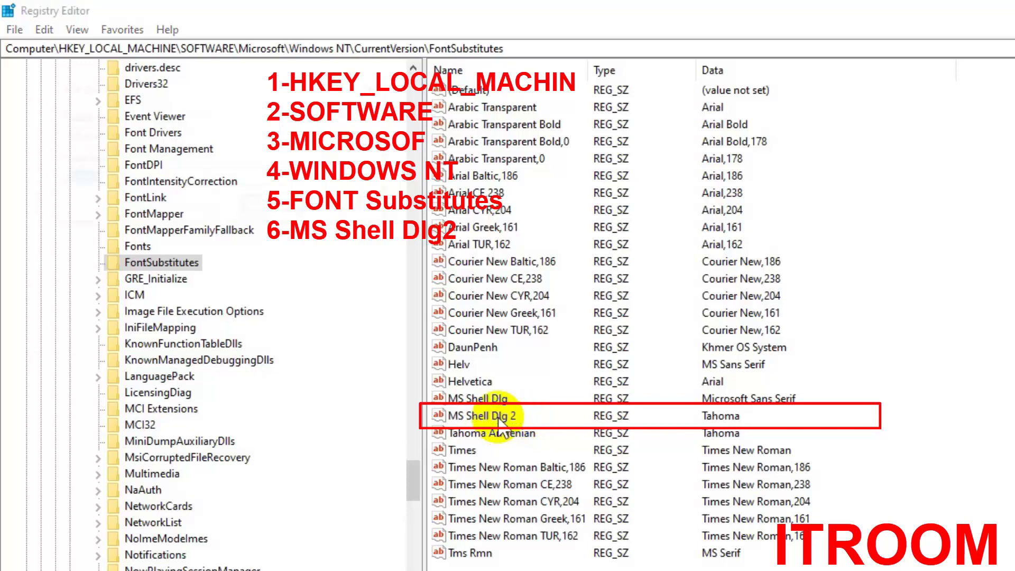
pyautogui.doubleClick(499, 419)
pyautogui.moveTo(249, 87); pyautogui.dragTo(623, 77)
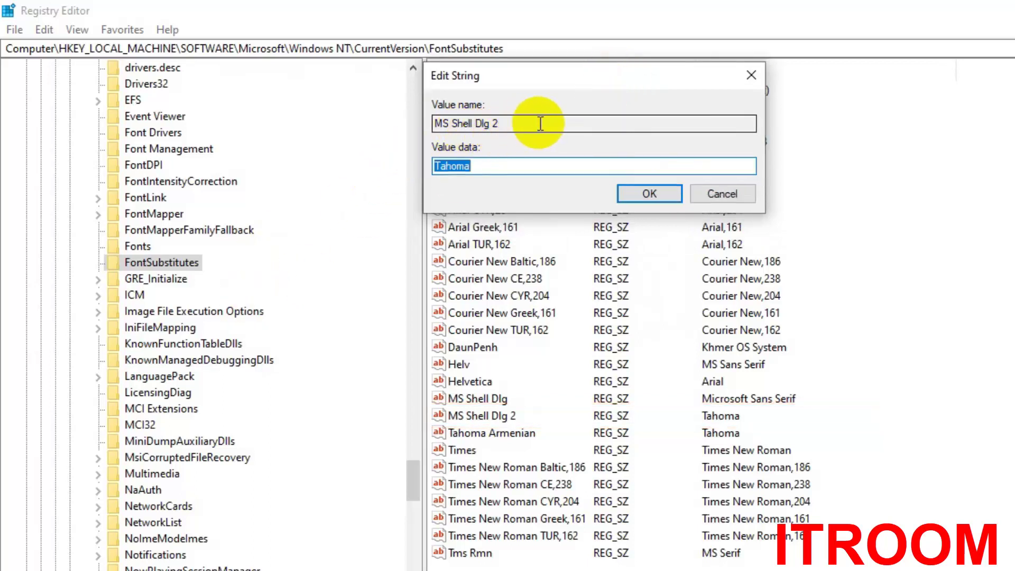
pyautogui.moveTo(578, 79); pyautogui.dragTo(590, 77)
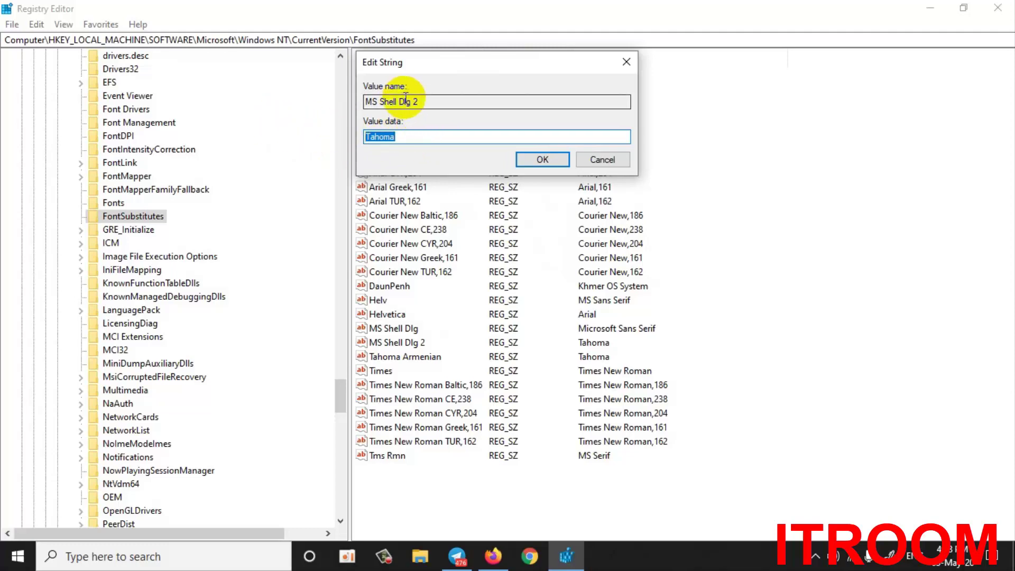
# - Switch to Word, create a blank document and enter the text មេរៀនទី១
pyautogui.click(13, 558)
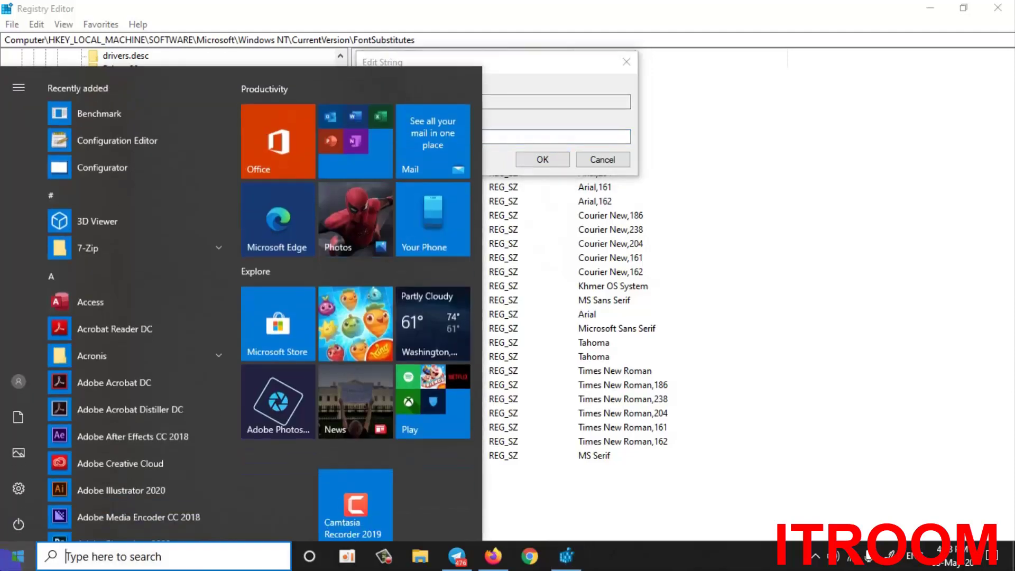
pyautogui.write('wo')
pyautogui.press('BackSpace')
pyautogui.press('BackSpace')
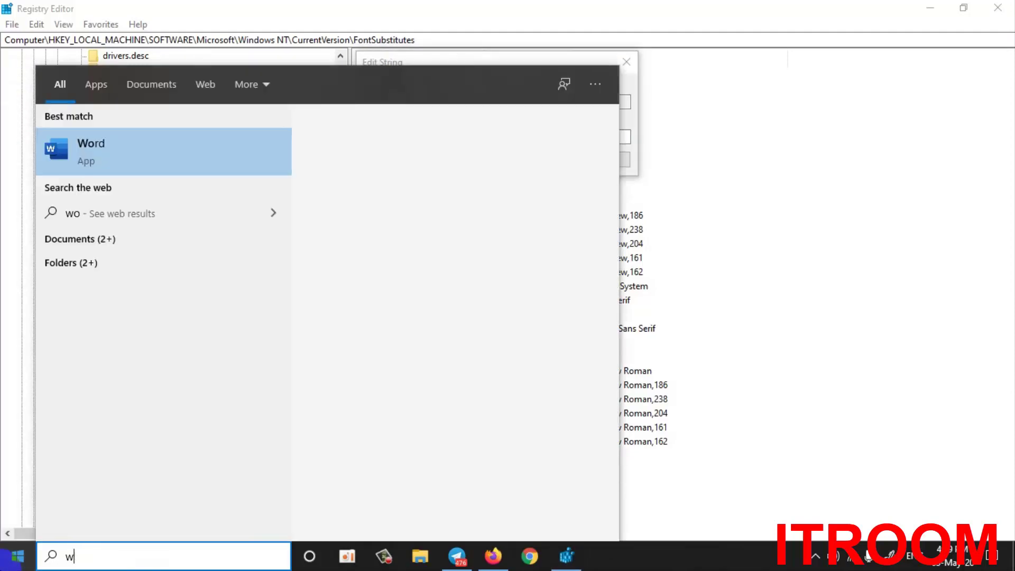
pyautogui.write('word')
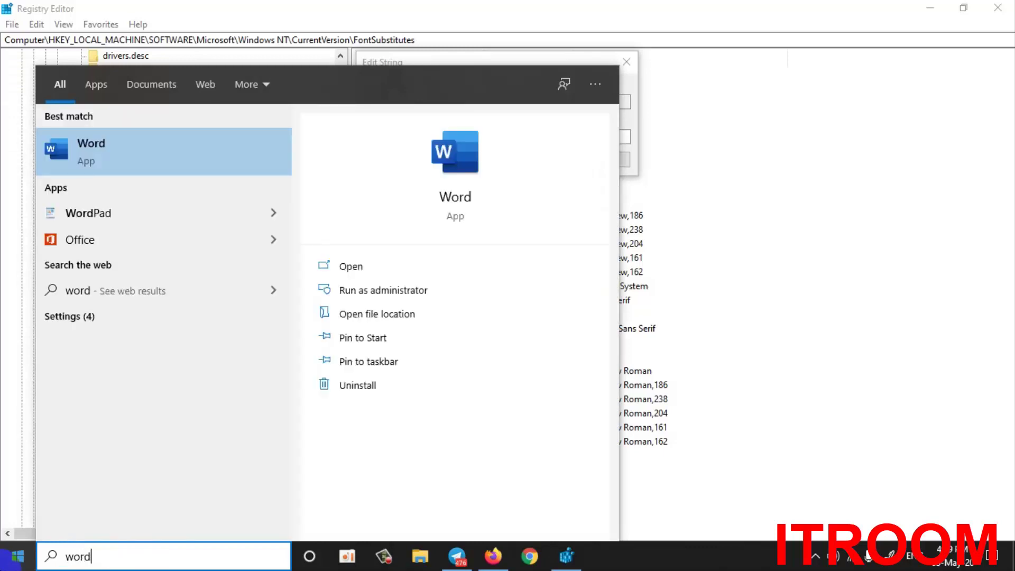
pyautogui.press('Return')
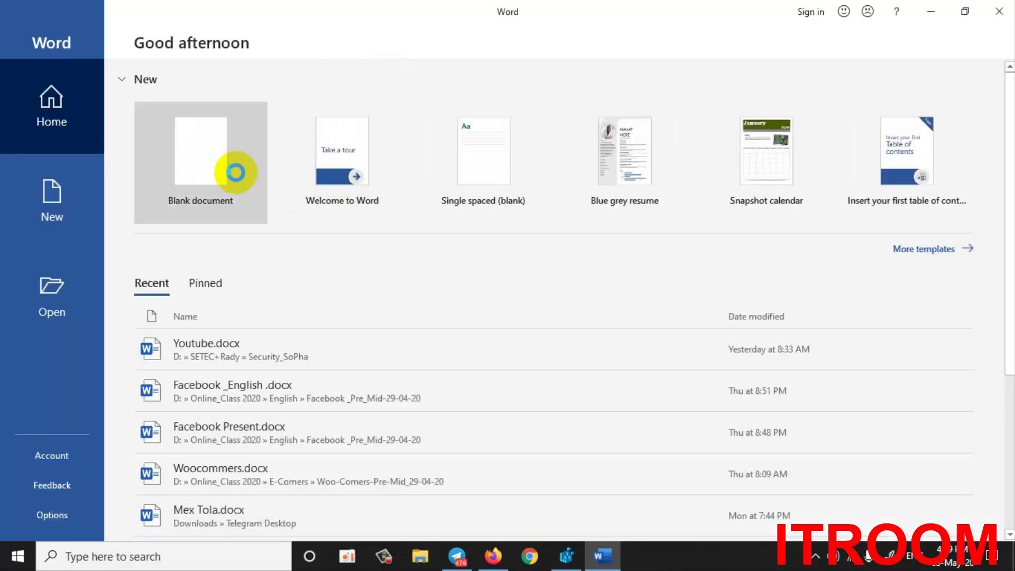
pyautogui.click(235, 172)
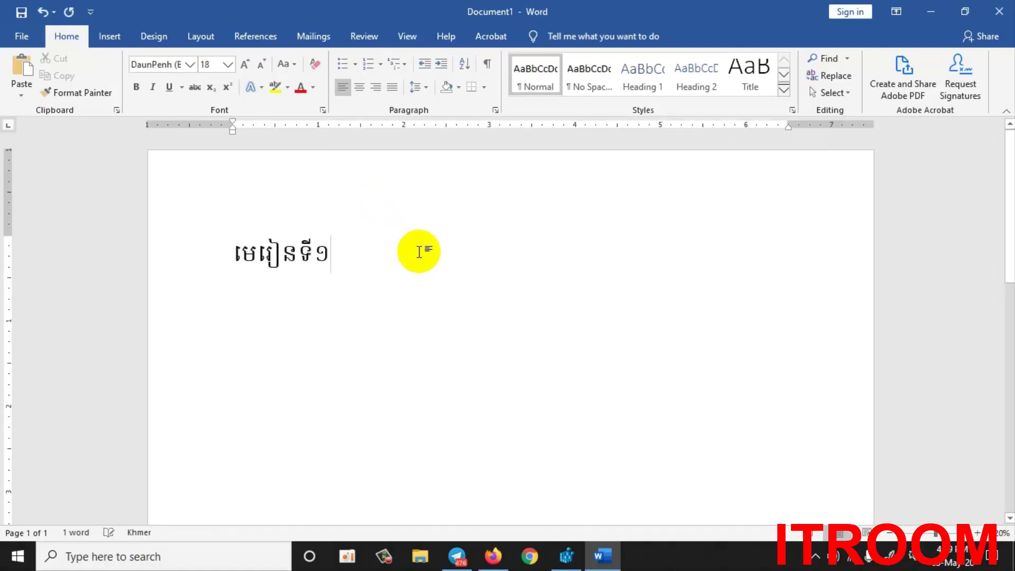
# - Select the text មេរៀនទី១ and check the fonts offered for it
pyautogui.moveTo(408, 253); pyautogui.dragTo(138, 248)
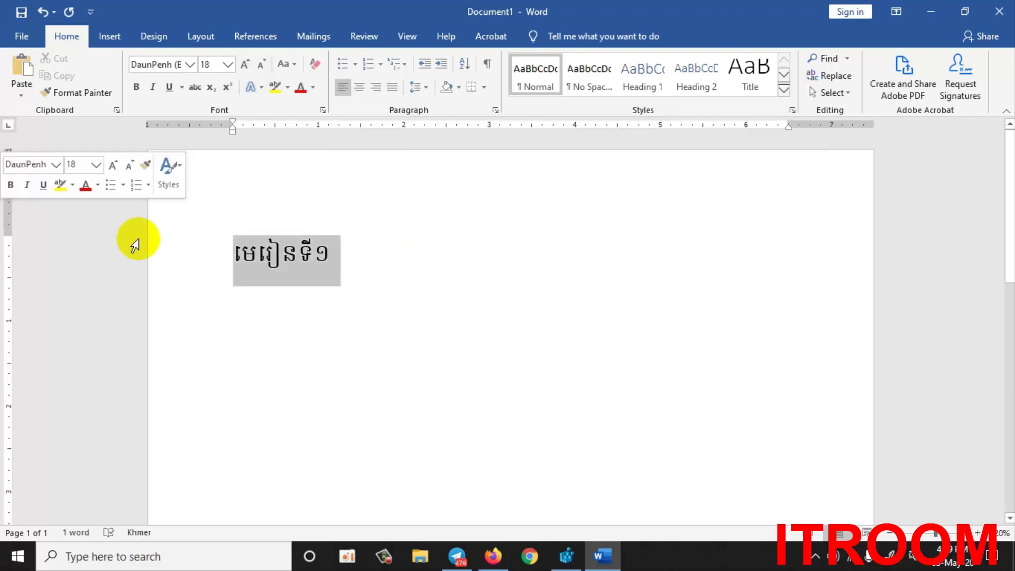
pyautogui.click(190, 66)
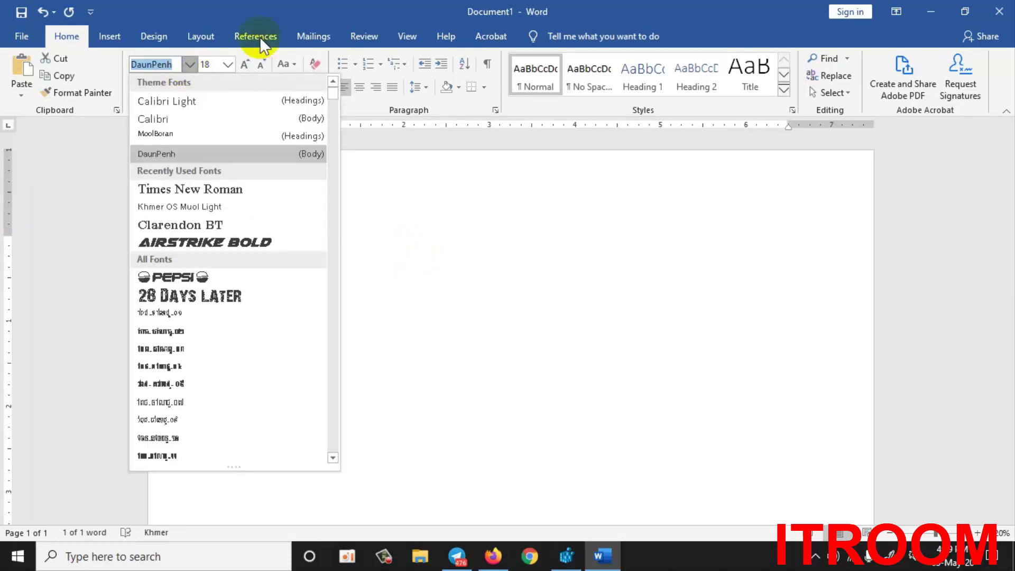
pyautogui.press('Escape')
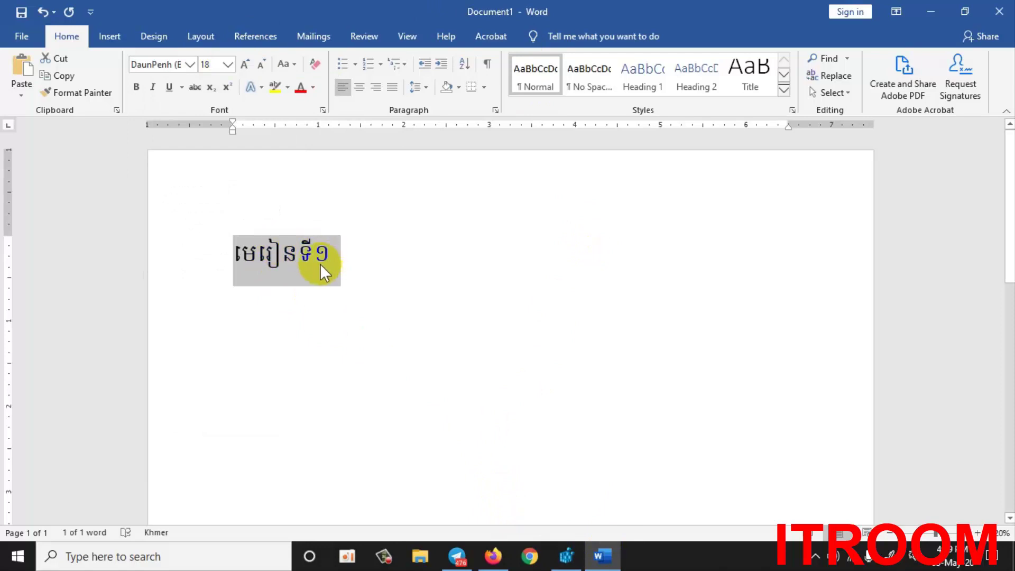
pyautogui.click(978, 532)
pyautogui.click(978, 532)
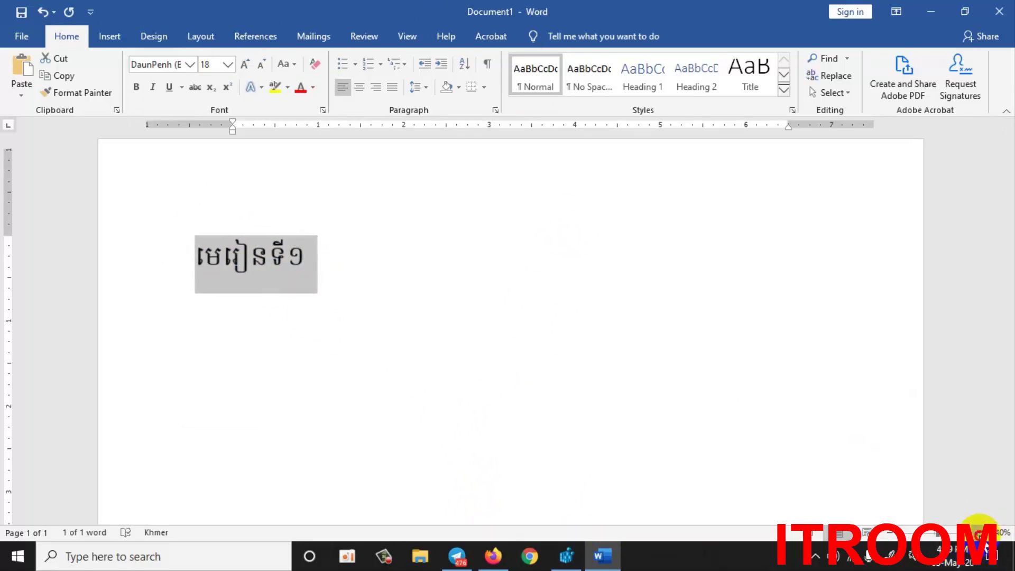
pyautogui.click(333, 274)
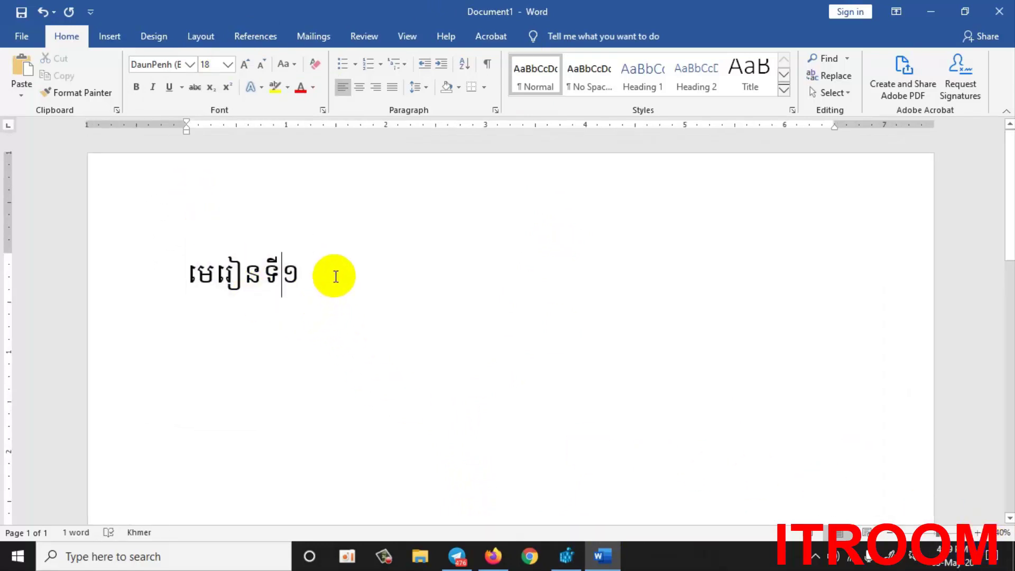
# - Indent the Khmer text line repeatedly until it reaches the page's right margin
pyautogui.click(186, 270)
pyautogui.press('Tab')
pyautogui.press('Tab')
pyautogui.press('Tab')
pyautogui.press('Tab')
pyautogui.press('Tab')
pyautogui.press('Tab')
pyautogui.press('Tab')
pyautogui.press('Tab')
pyautogui.press('Tab')
pyautogui.press('Tab')
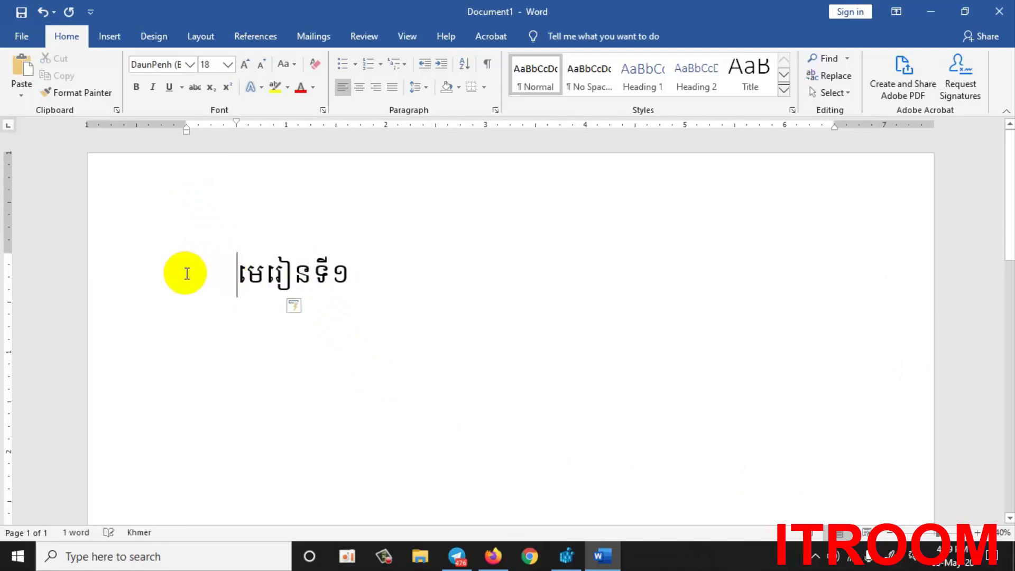
pyautogui.press('Tab')
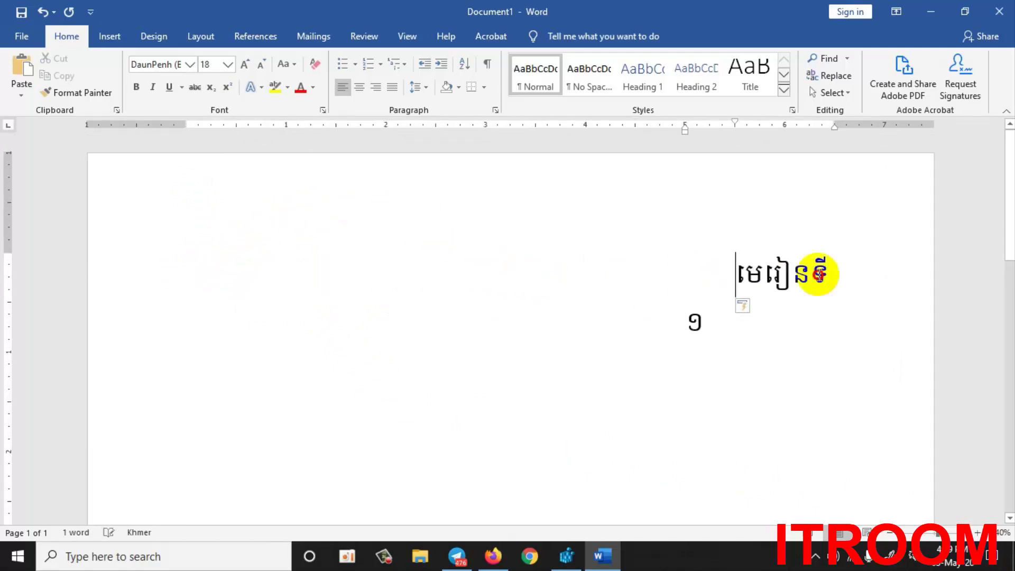
# - Try to set the font of the selected word មេរៀនទី to a Khmer OS M font
pyautogui.doubleClick(825, 272)
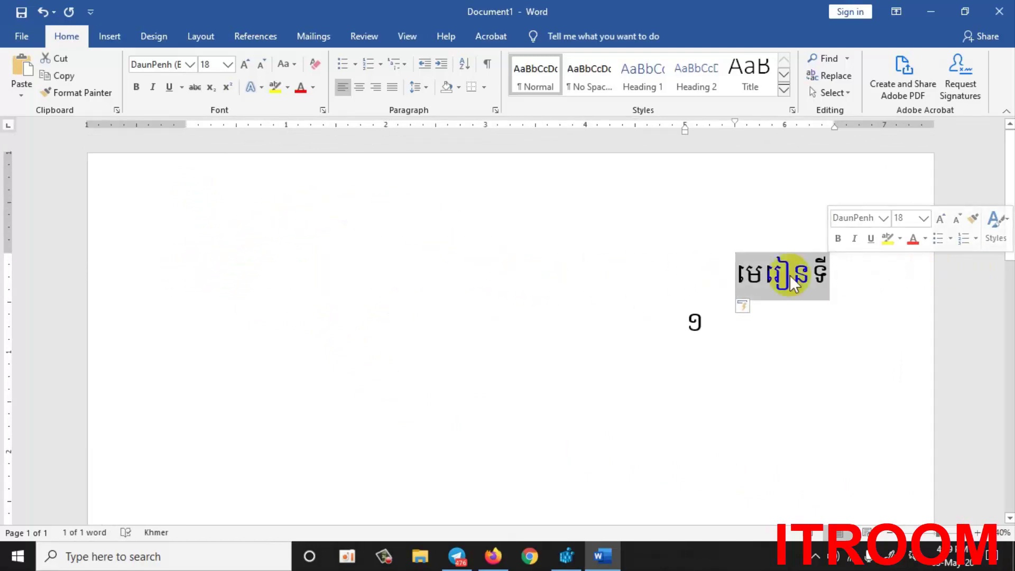
pyautogui.click(186, 65)
pyautogui.write('កហមេរ')
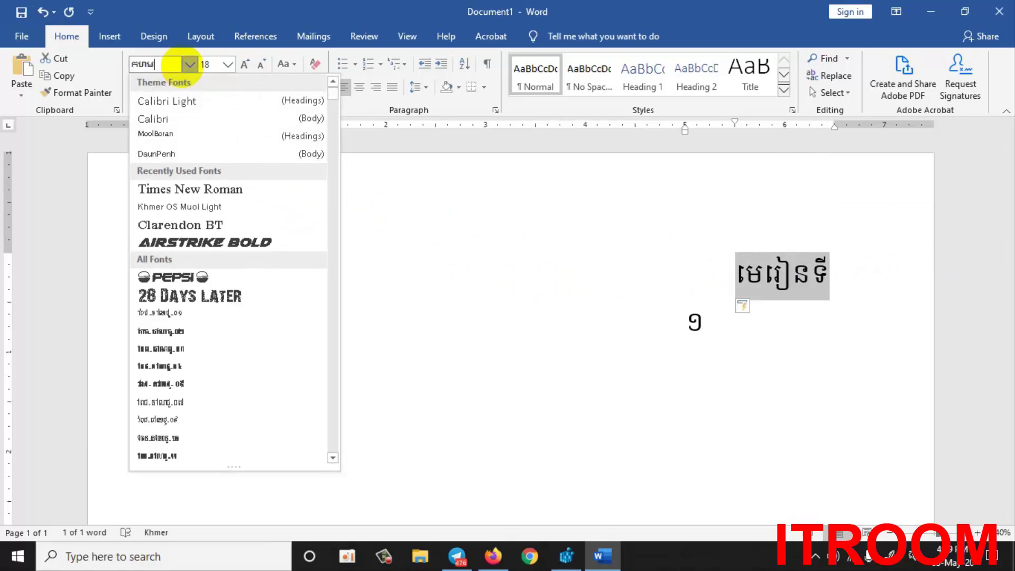
pyautogui.hotkey('alt', 'shift')
pyautogui.write('Khmer OS M')
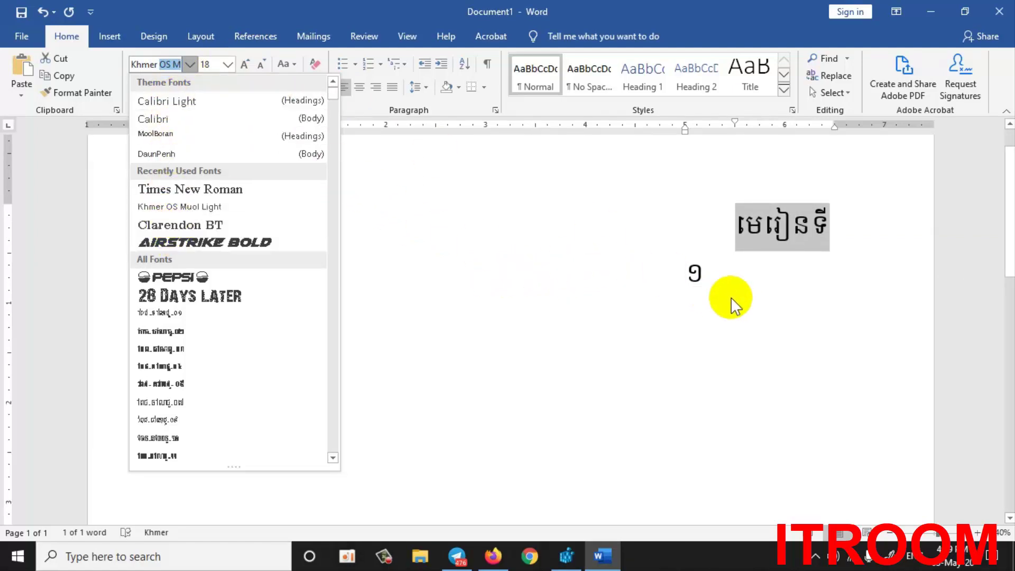
# - Delete the wrapped character ១ from the second line of the document
pyautogui.click(720, 276)
pyautogui.press('BackSpace')
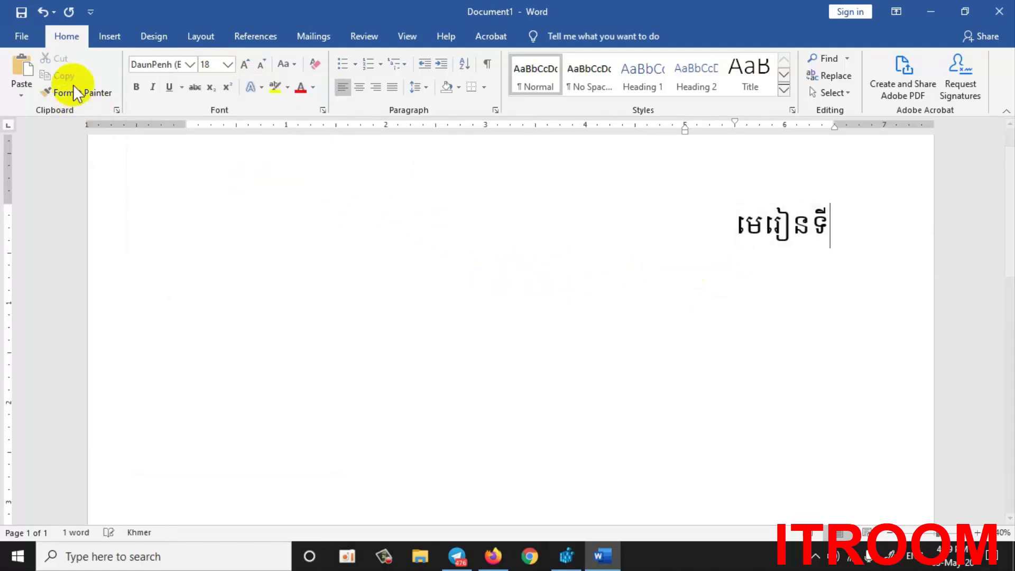
# - Select the Khmer word មេរៀនទី and set its font to Khmer OS Battambang
pyautogui.click(180, 62)
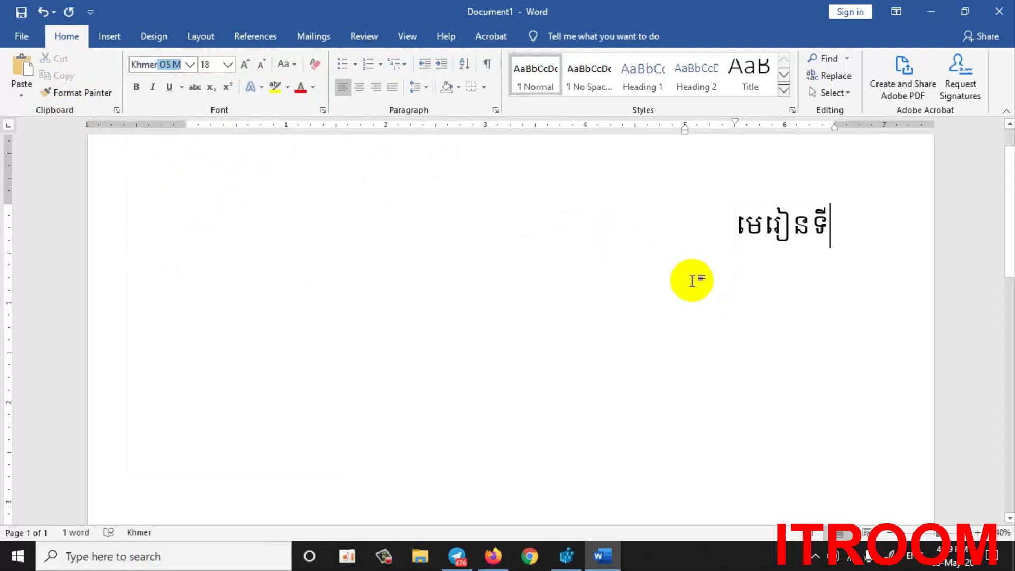
pyautogui.tripleClick(725, 229)
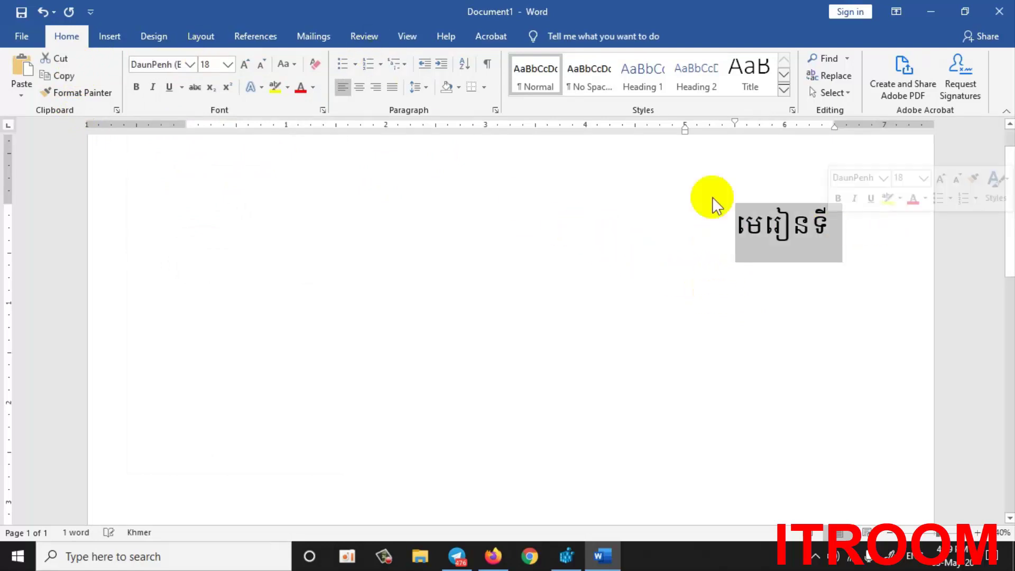
pyautogui.click(189, 64)
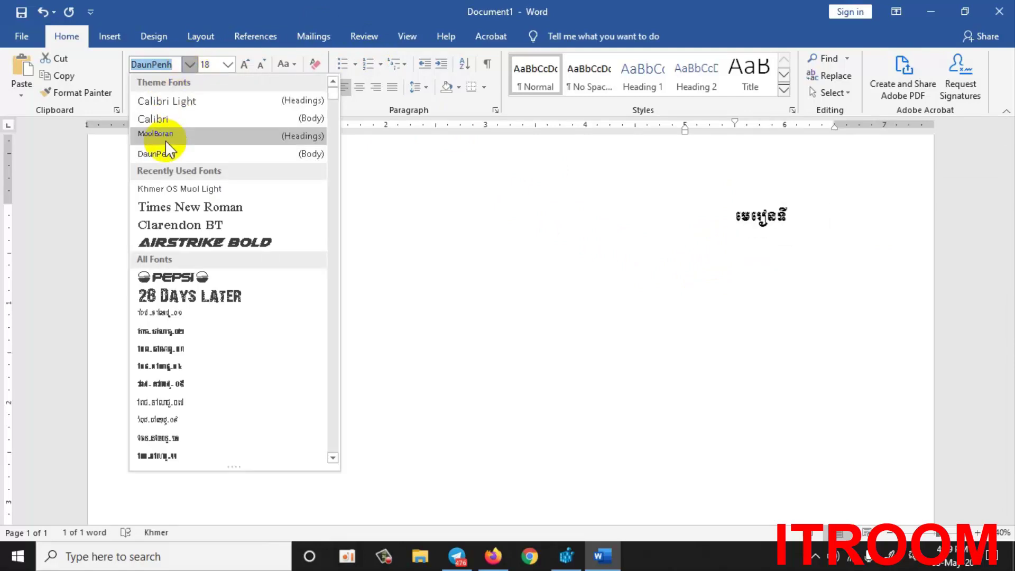
pyautogui.write('Khm')
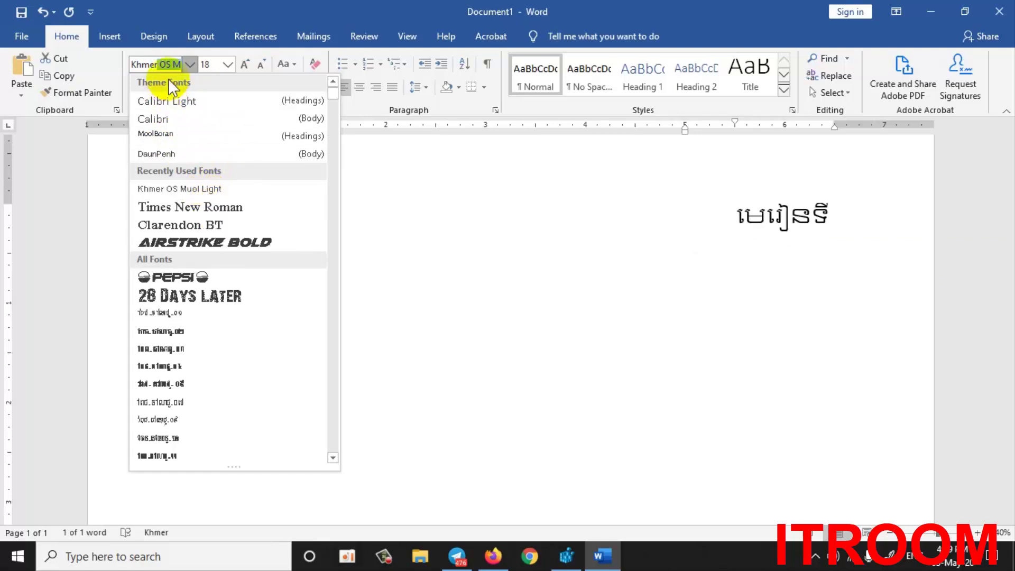
pyautogui.write('s si')
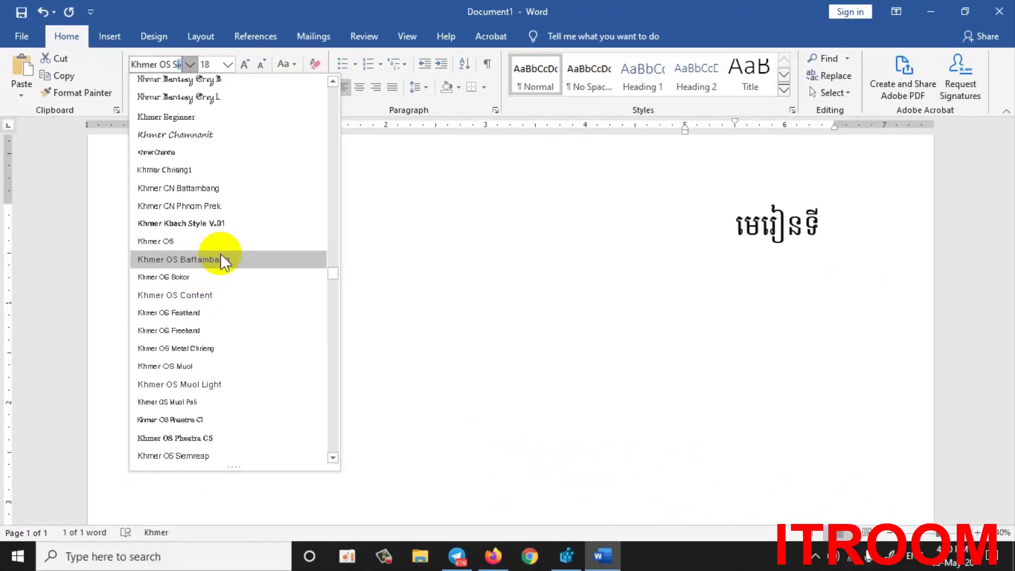
pyautogui.click(225, 259)
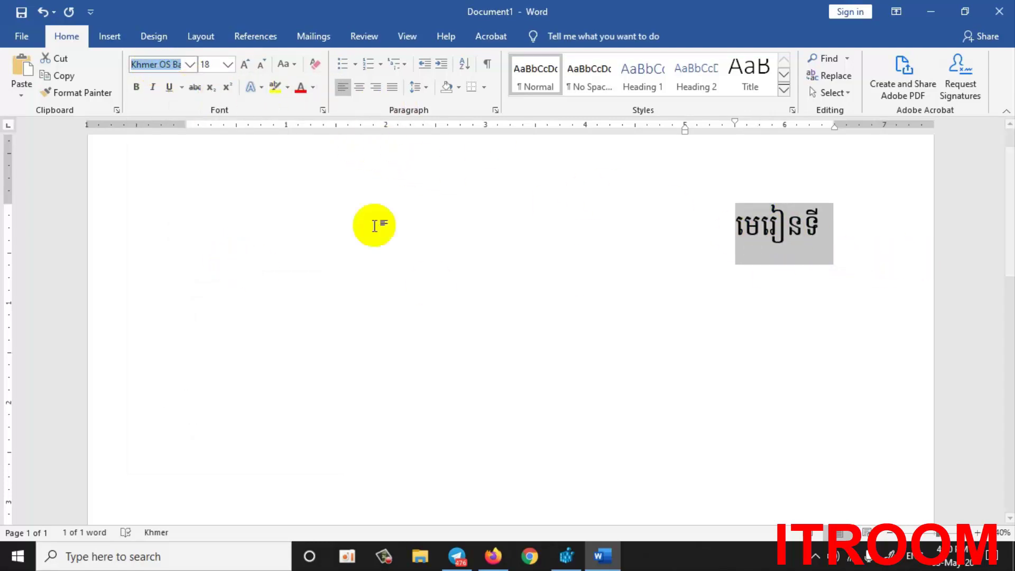
# - Switch to Registry Editor, set the MS Shell Dlg 2 value data to Khmer OS Battambang, and close the editor
pyautogui.click(930, 11)
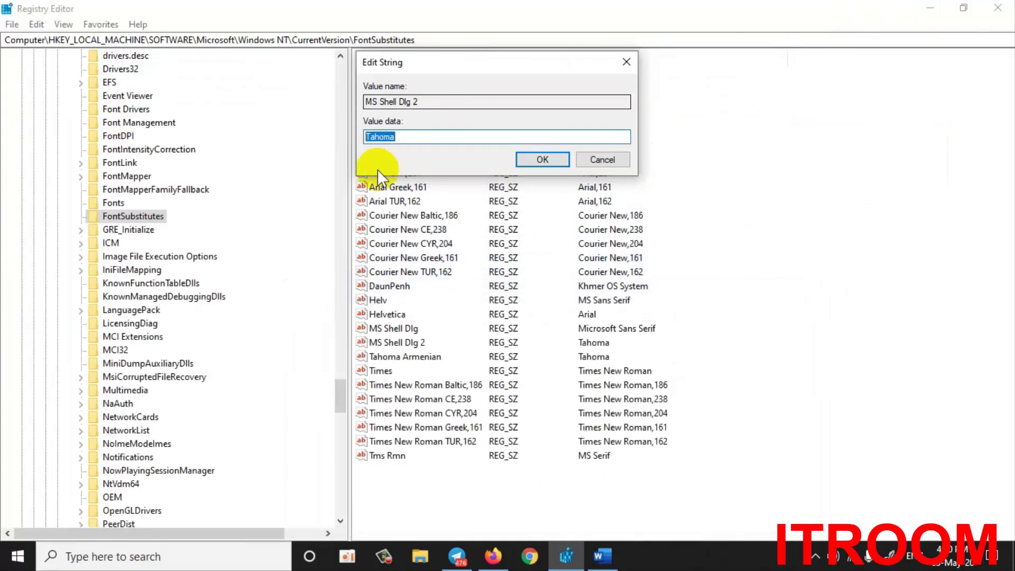
pyautogui.doubleClick(427, 137)
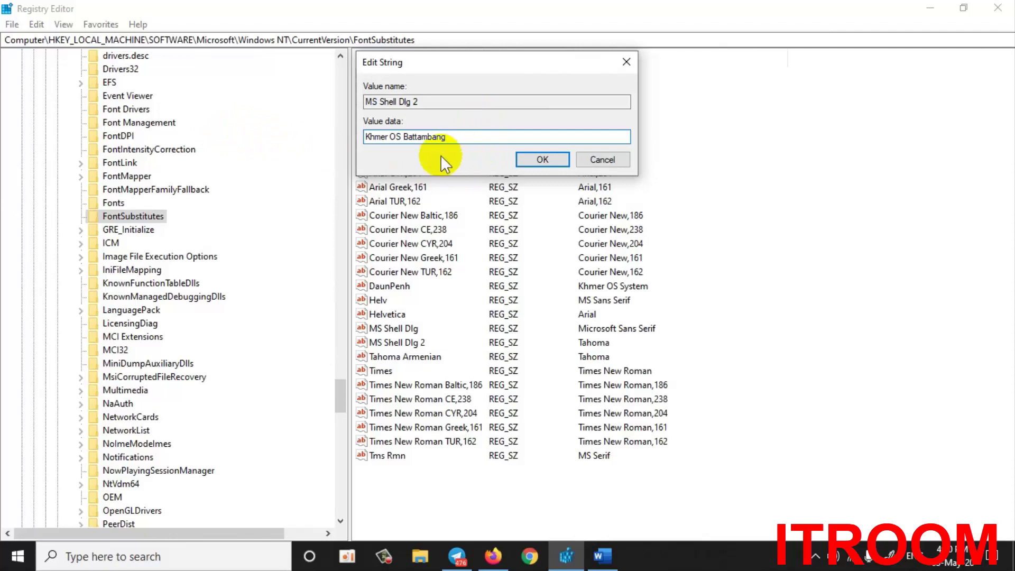
pyautogui.click(544, 159)
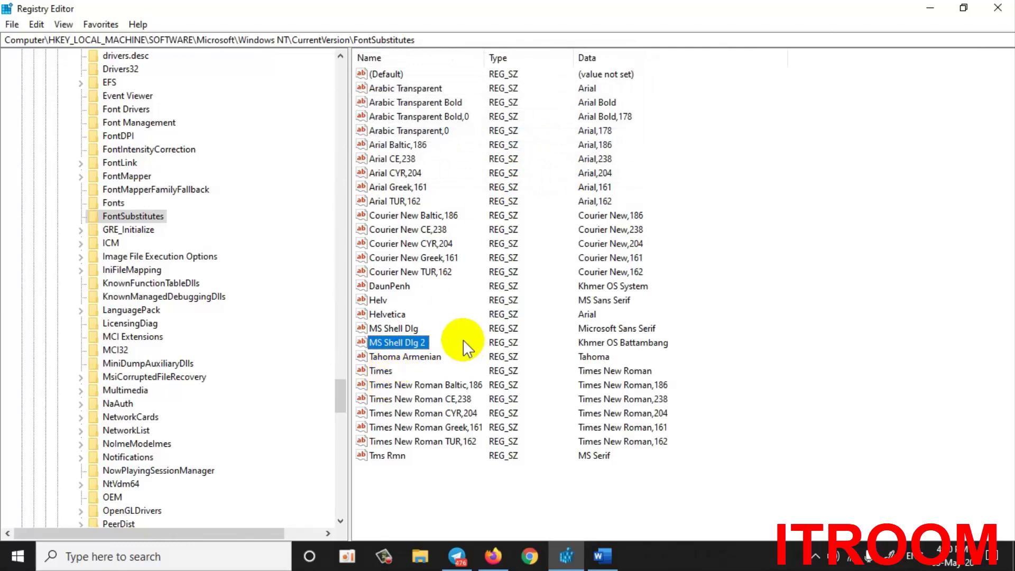
pyautogui.click(519, 339)
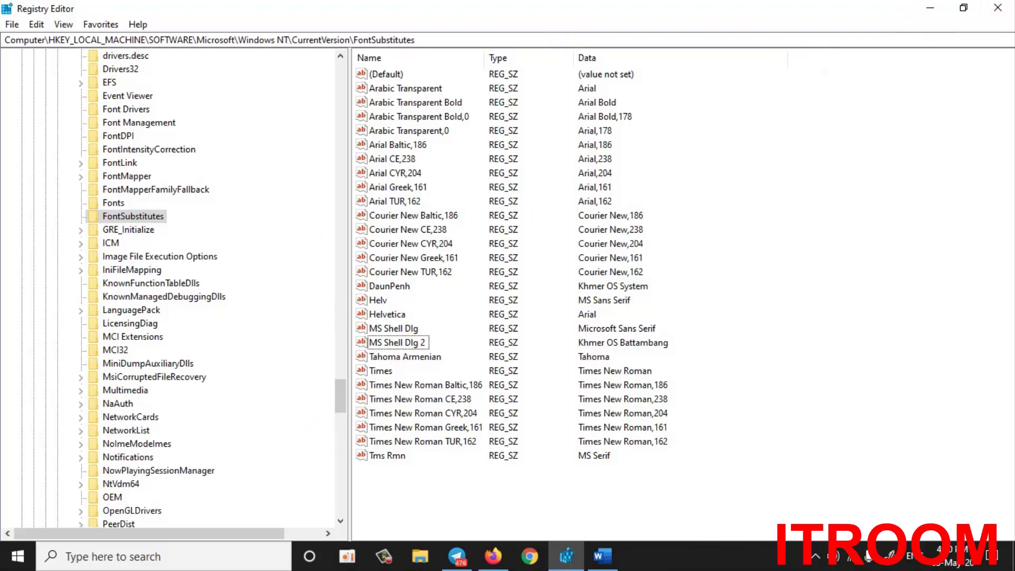
pyautogui.click(1000, 7)
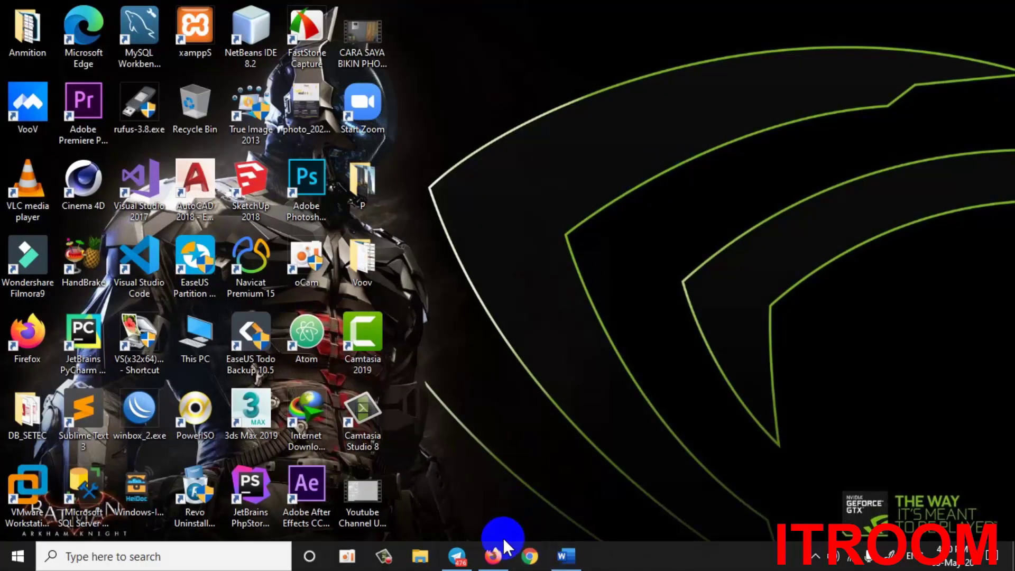
# - Switch to Telegram, examine how Khmer text renders in the Jobs in Cambodia chat, and close the window
pyautogui.click(456, 555)
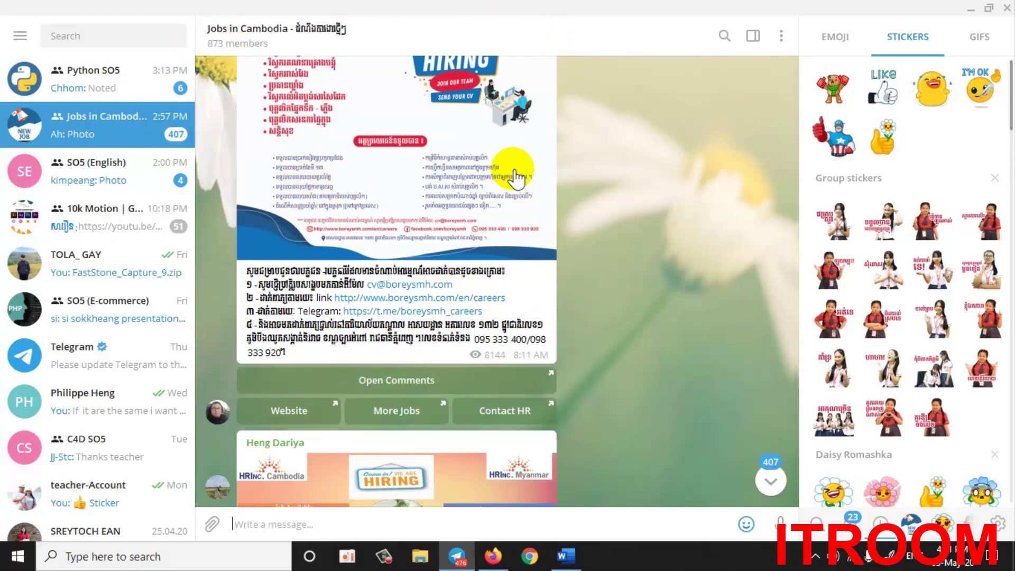
pyautogui.scroll(-6, 515, 177)
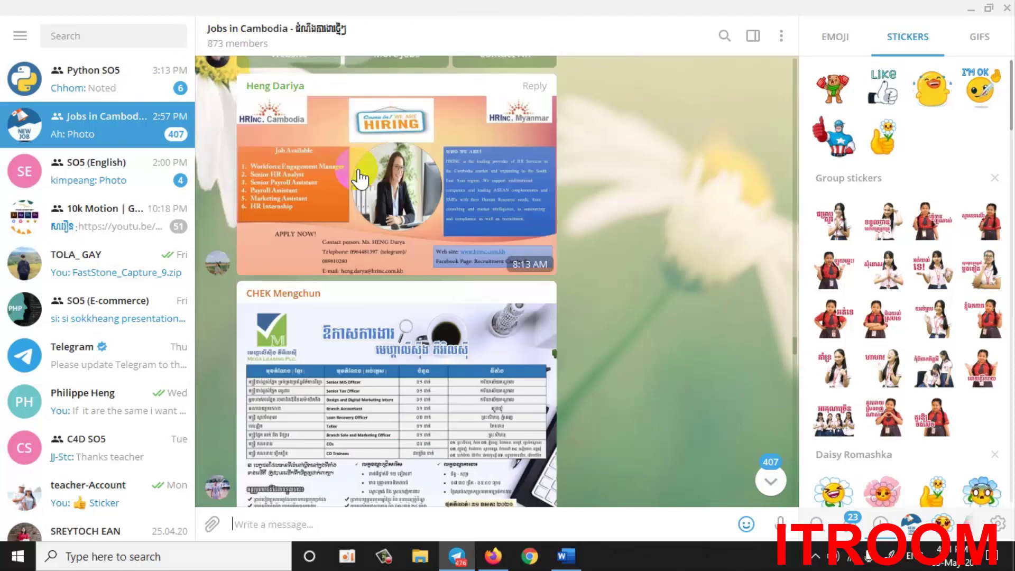
pyautogui.scroll(5, 465, 162)
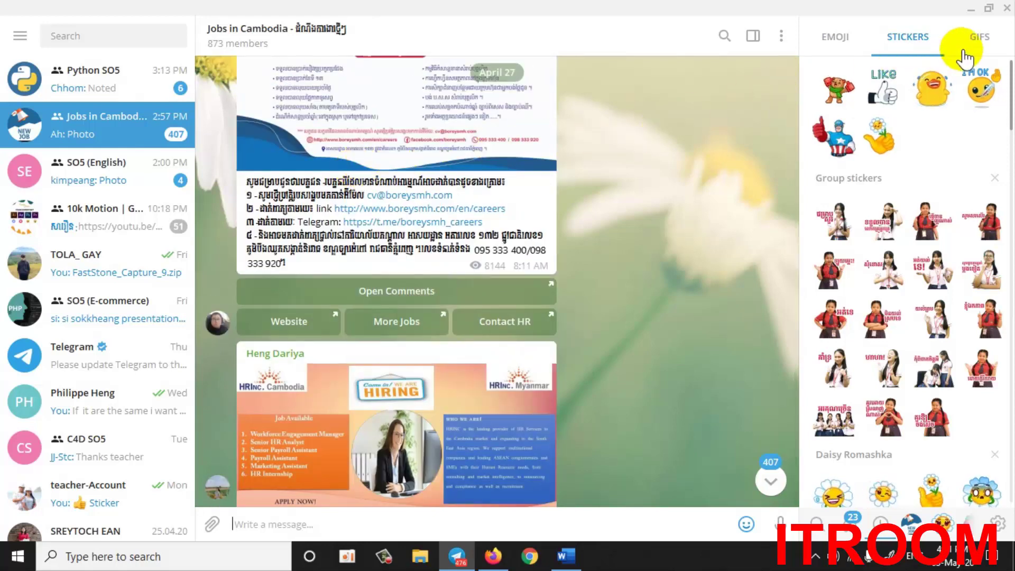
pyautogui.click(1003, 8)
# - Refresh the desktop and check the hidden notification-area icons for a running Telegram
pyautogui.rightClick(624, 93)
pyautogui.click(651, 130)
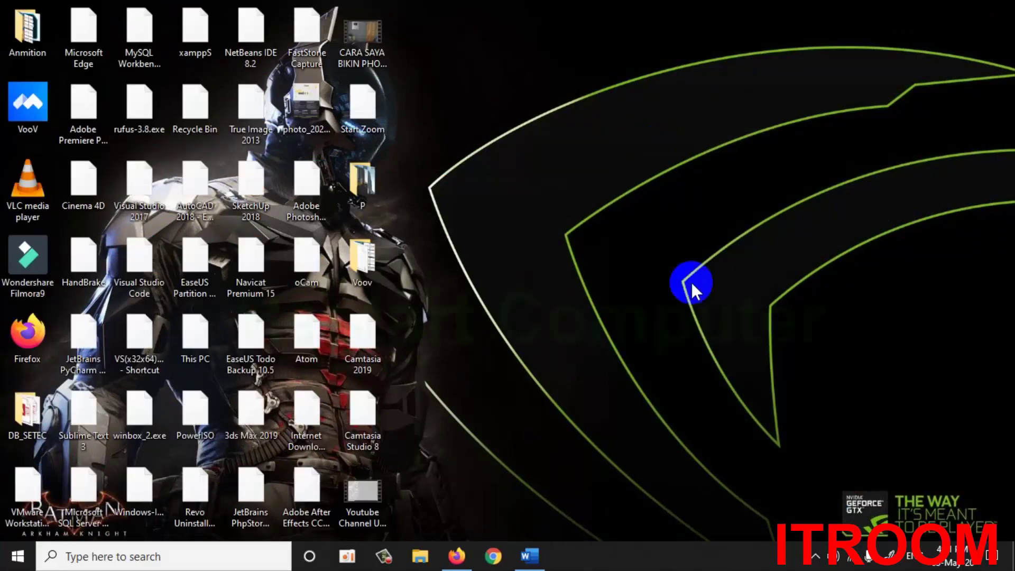
pyautogui.click(816, 556)
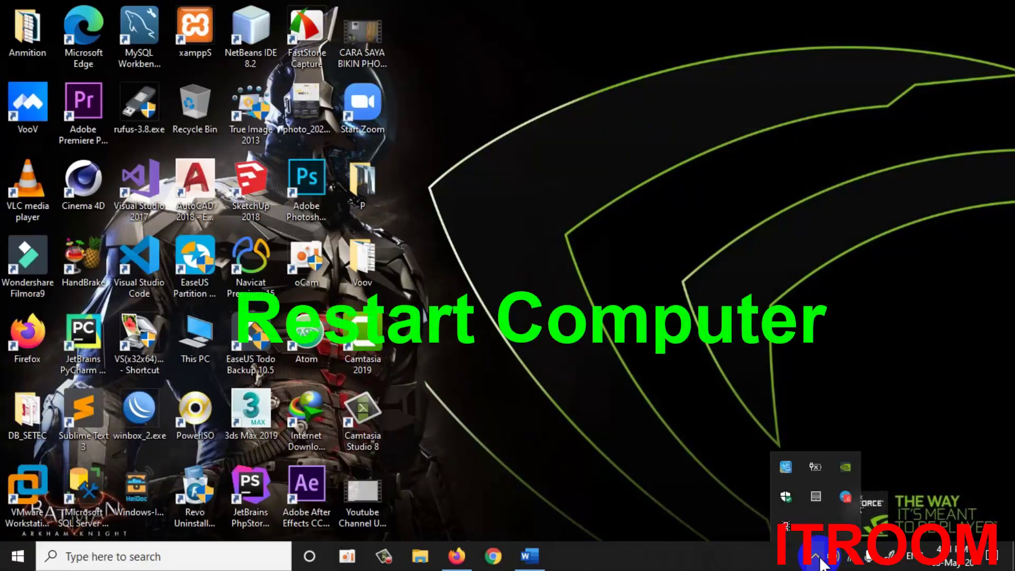
pyautogui.click(664, 200)
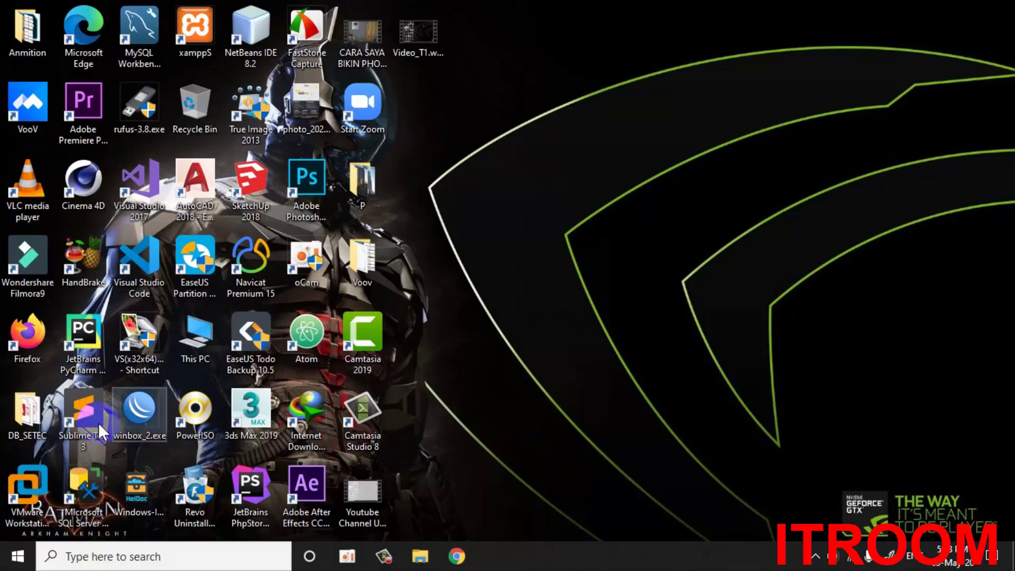
# - Find Telegram Desktop with a Windows search for "te" and launch it
pyautogui.click(12, 558)
pyautogui.write('te')
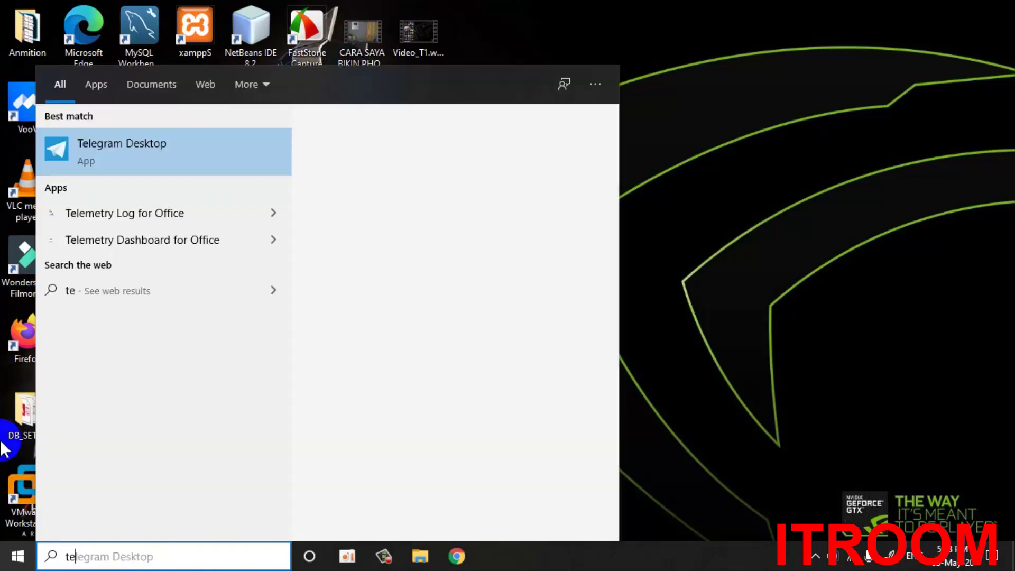
pyautogui.click(197, 154)
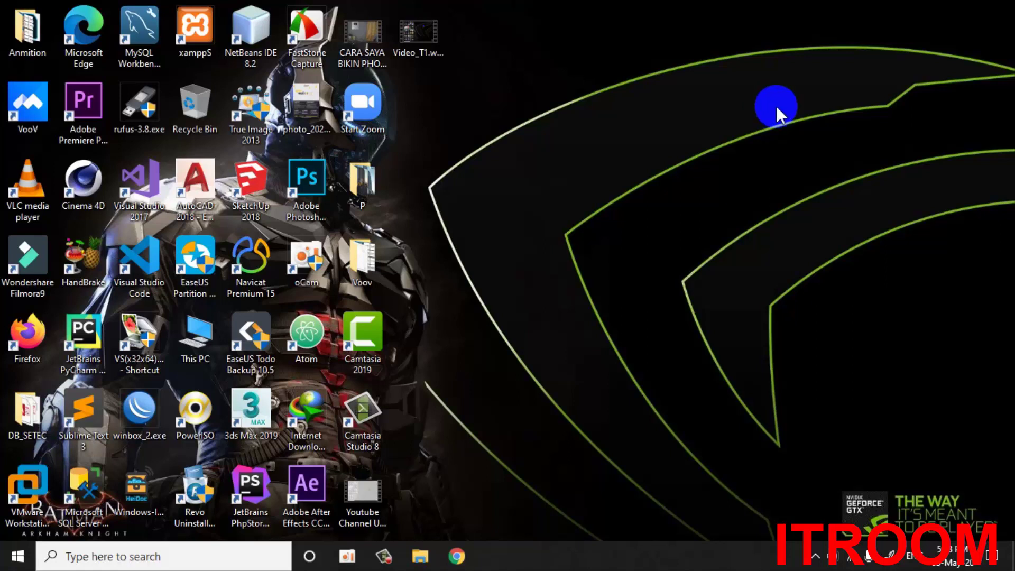
pyautogui.click(816, 556)
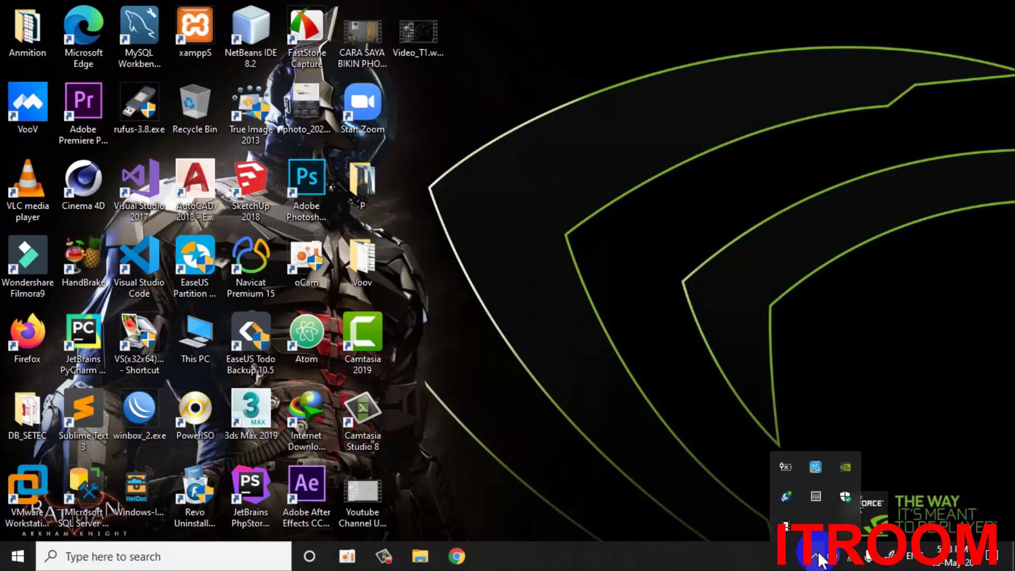
pyautogui.click(654, 383)
pyautogui.click(12, 558)
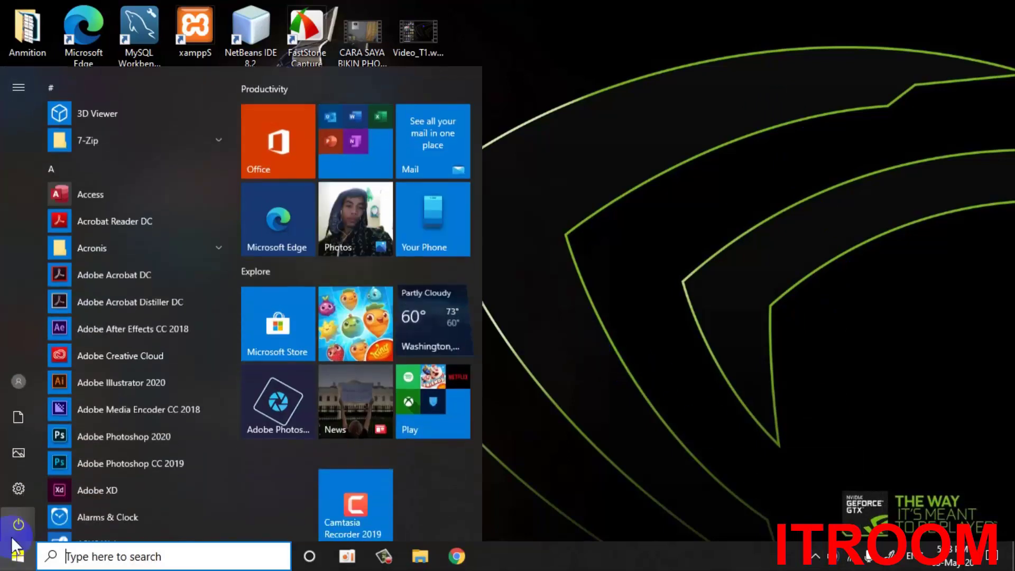
pyautogui.write('te')
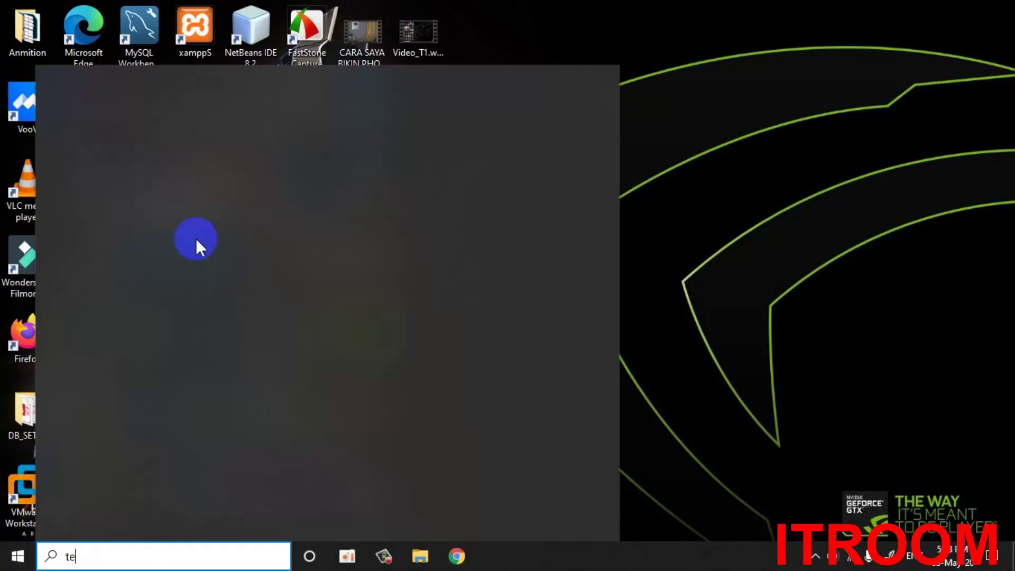
pyautogui.click(147, 158)
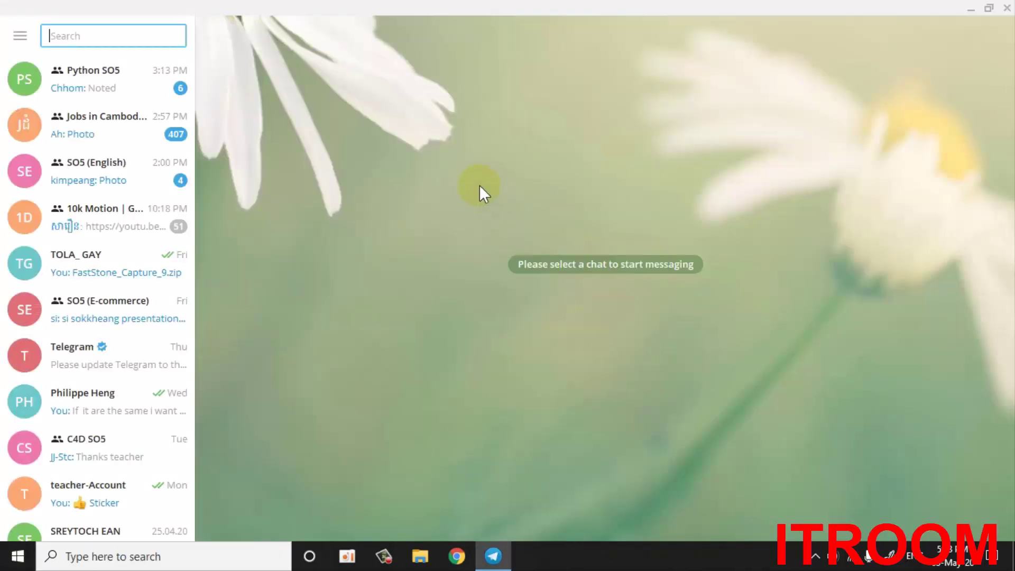
# - Open the Jobs in Cambodia chat and examine the font of the Khmer text in its recent messages
pyautogui.click(85, 119)
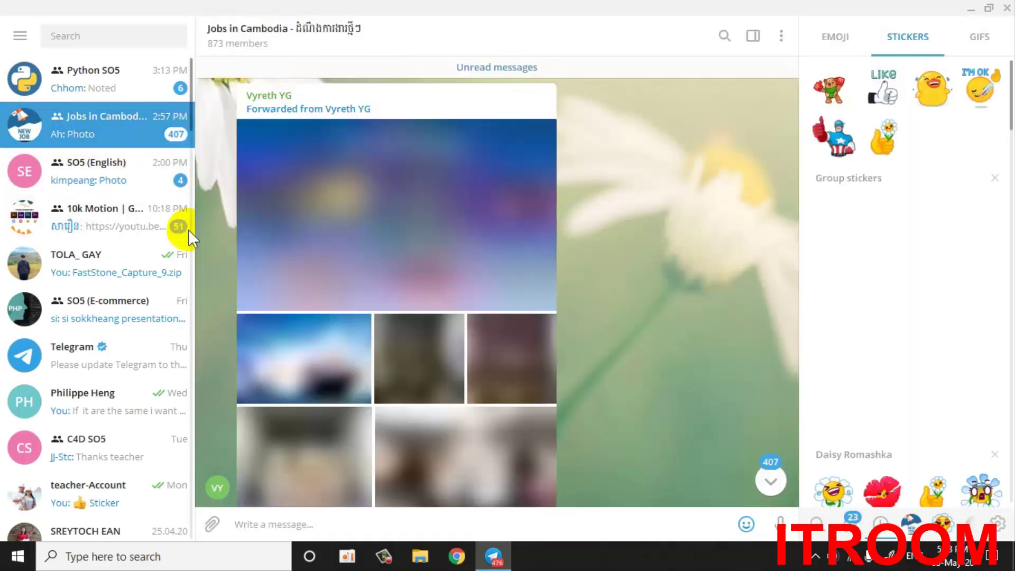
pyautogui.click(90, 132)
pyautogui.scroll(2, 439, 259)
pyautogui.scroll(-3, 439, 259)
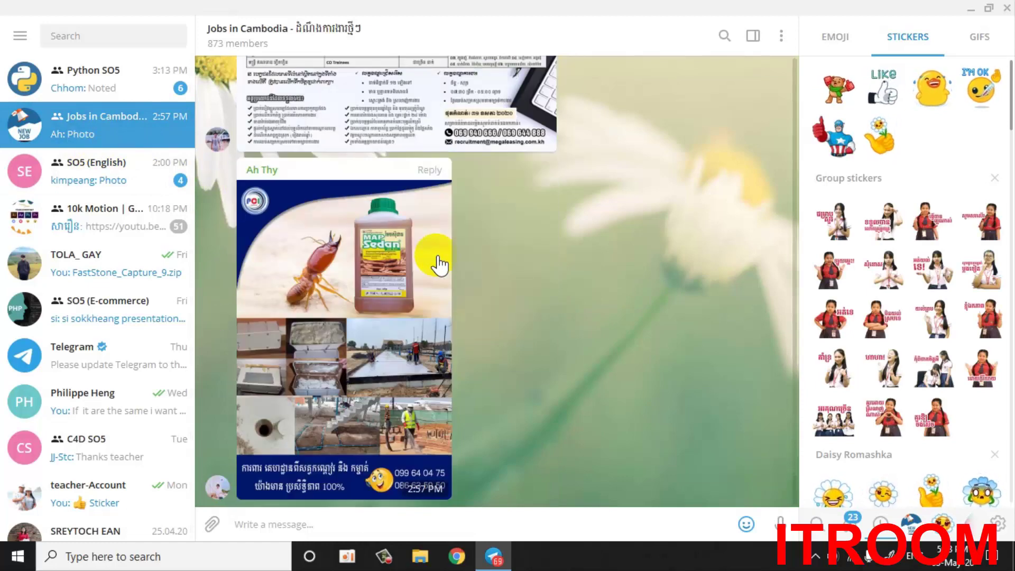
pyautogui.scroll(10, 446, 227)
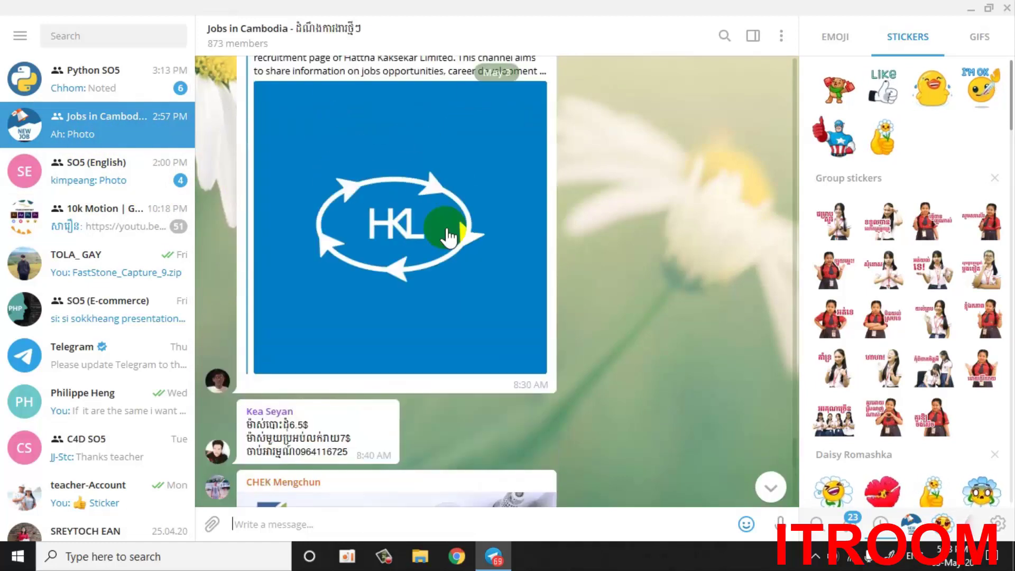
pyautogui.scroll(-2, 441, 226)
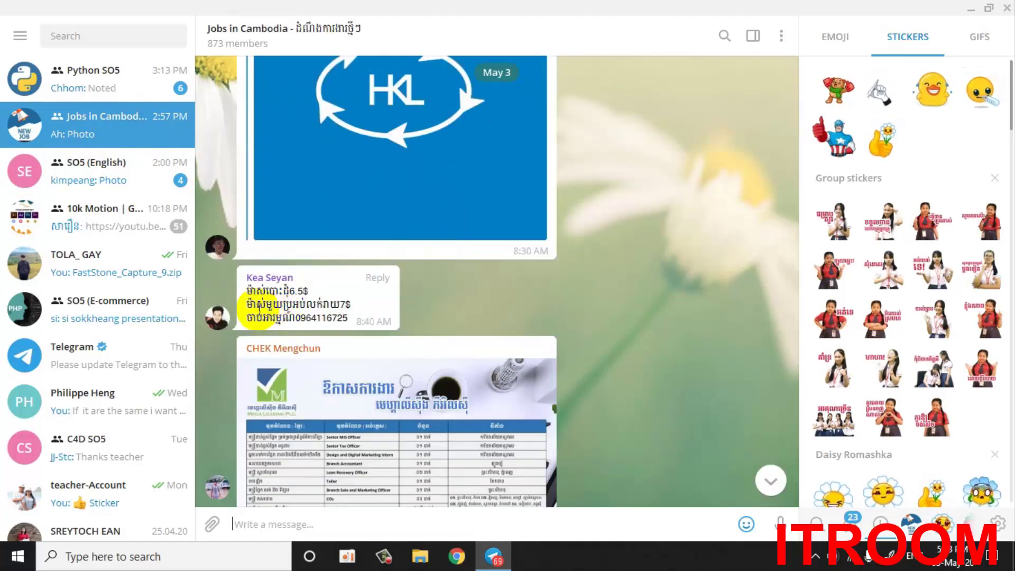
pyautogui.scroll(10, 338, 304)
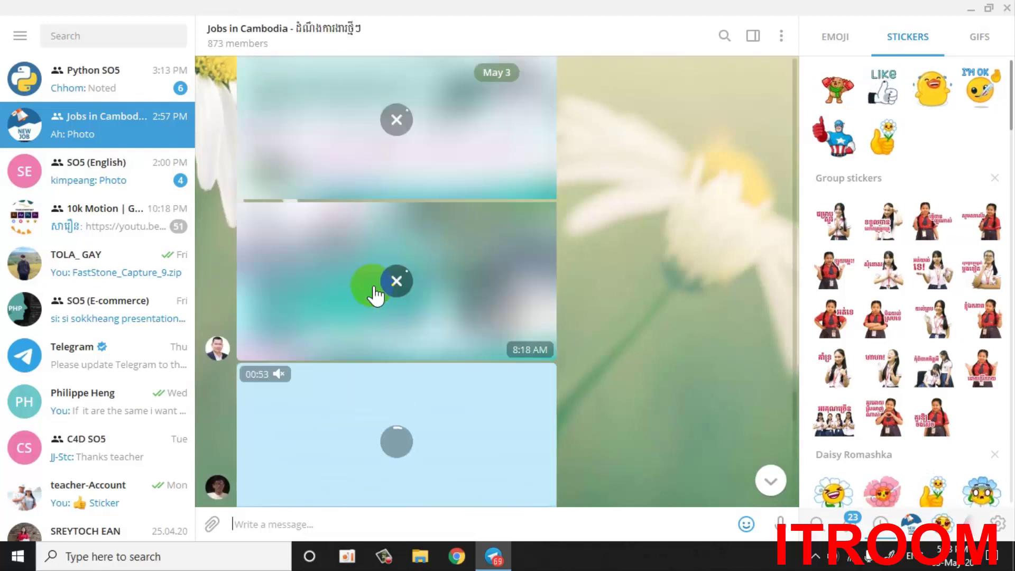
pyautogui.scroll(10, 374, 295)
pyautogui.scroll(-1, 301, 238)
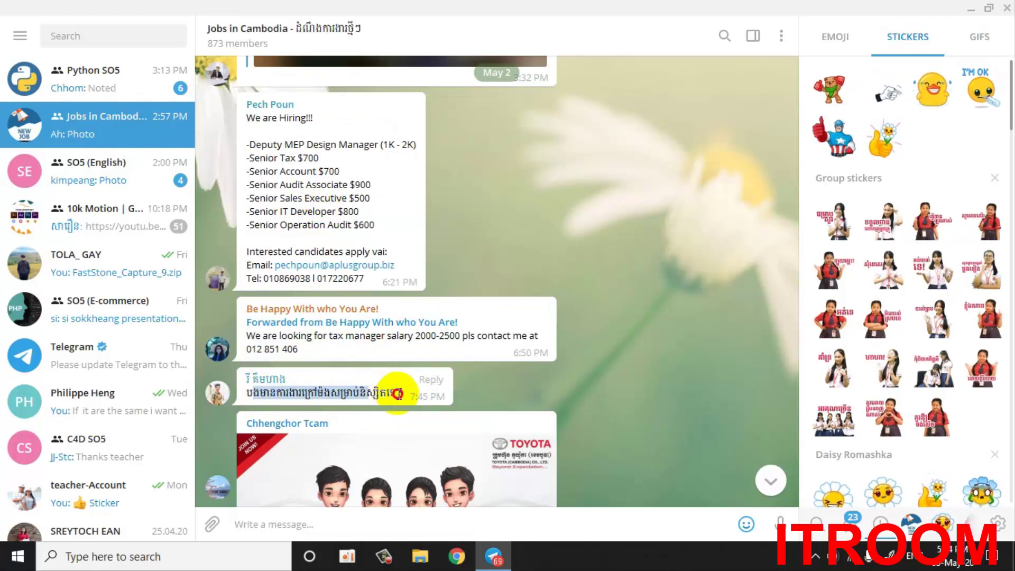
# - Highlight the Khmer sentence in the 7:45 PM message and examine the Khmer text in the older May 2 messages
pyautogui.click(397, 394)
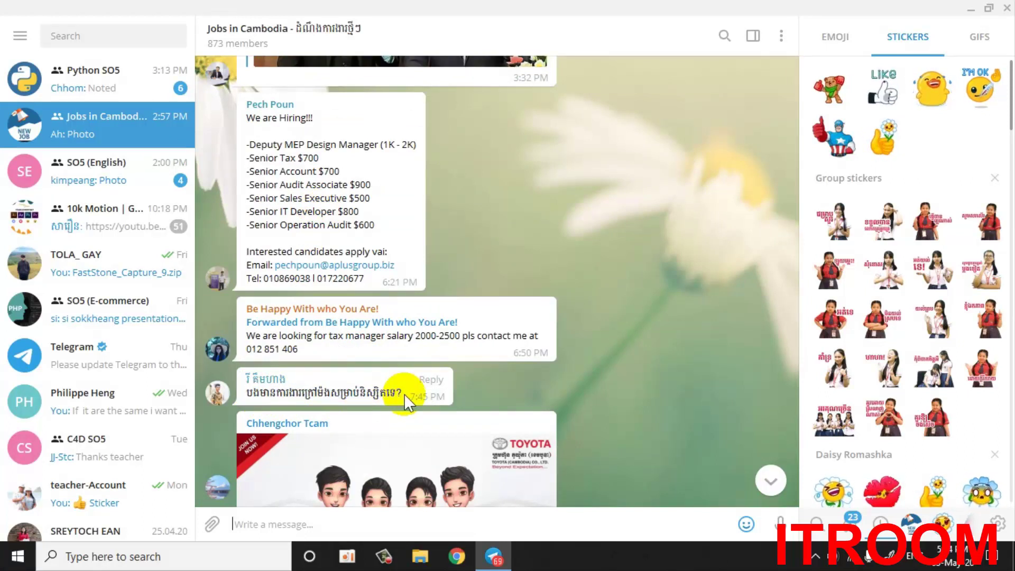
pyautogui.moveTo(272, 394); pyautogui.dragTo(411, 393)
pyautogui.click(250, 394)
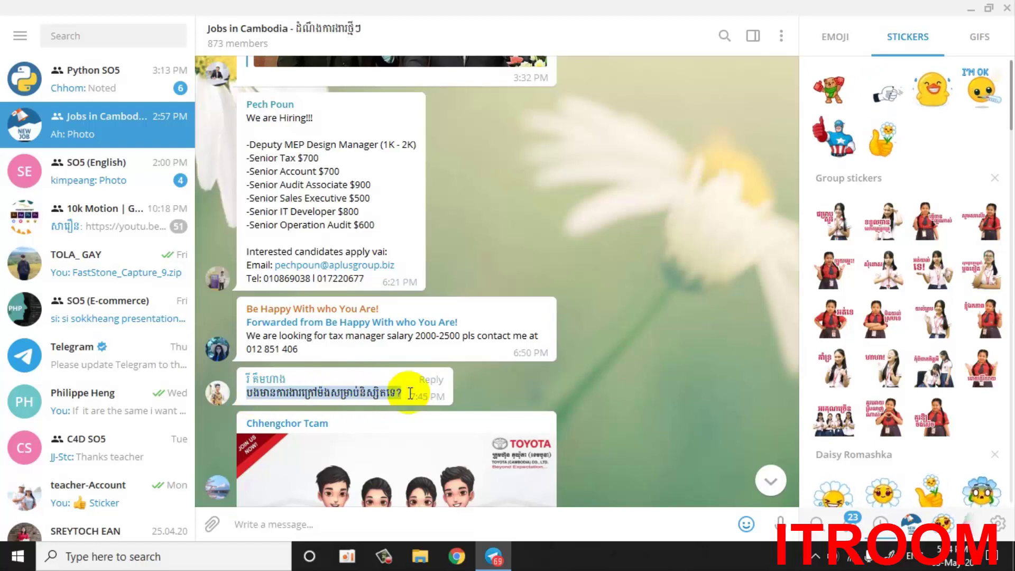
pyautogui.scroll(8, 448, 247)
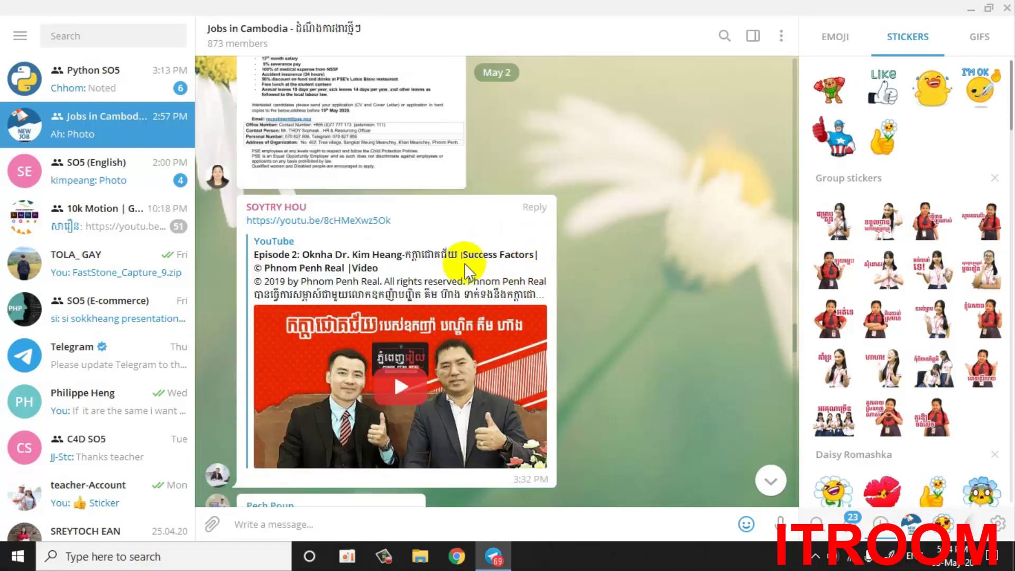
pyautogui.scroll(10, 402, 280)
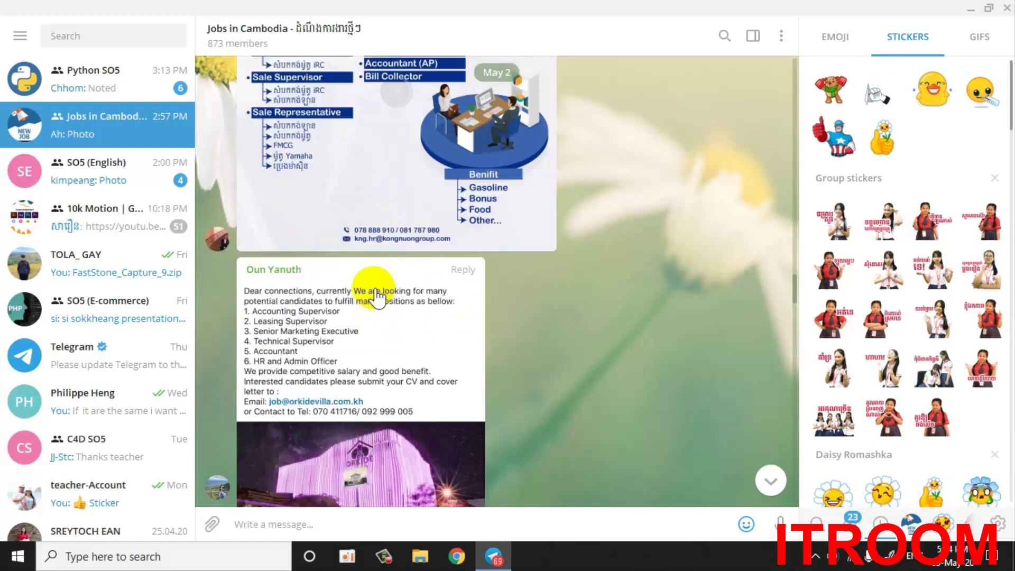
pyautogui.scroll(8, 375, 293)
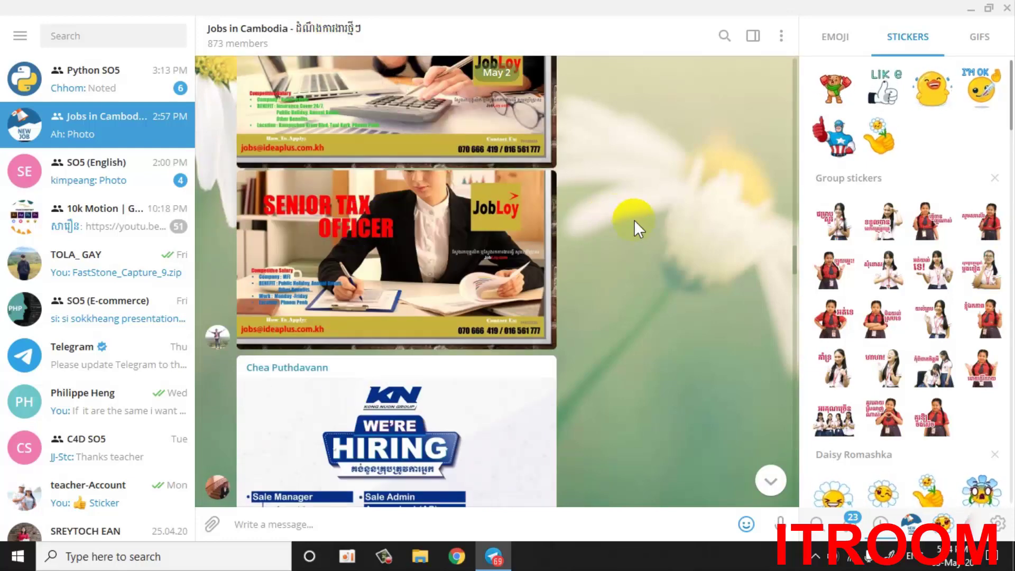
pyautogui.scroll(3, 634, 220)
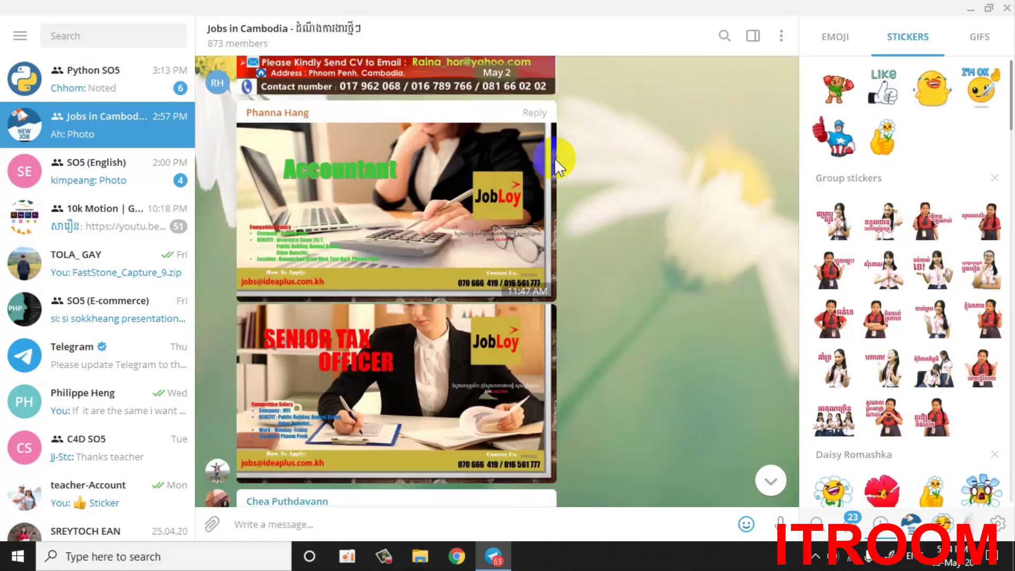
# - Examine the Khmer font in the earlier May 2 job posts of the Jobs in Cambodia chat, including the long HR RSSI message
pyautogui.scroll(1, 456, 234)
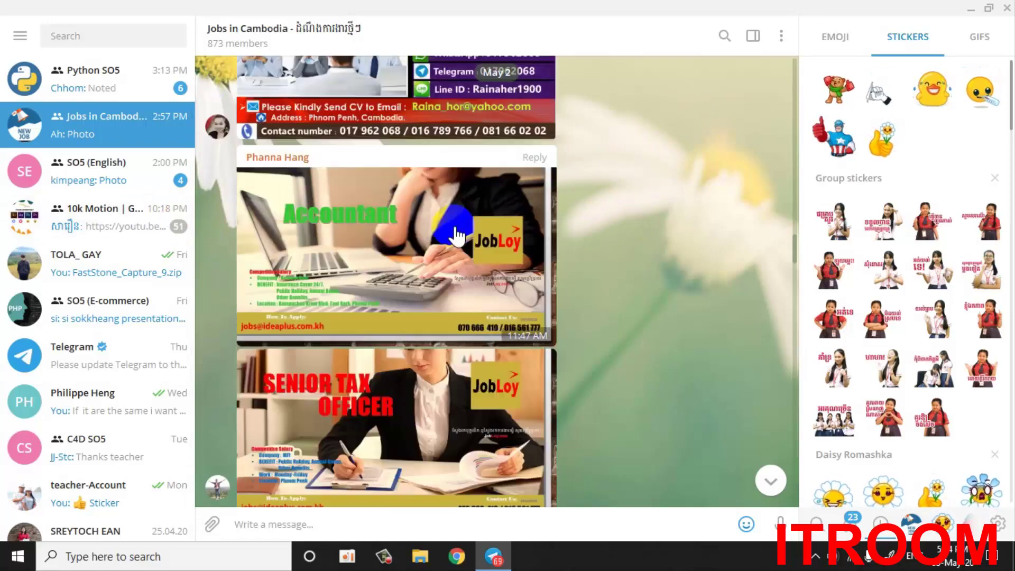
pyautogui.scroll(15, 456, 234)
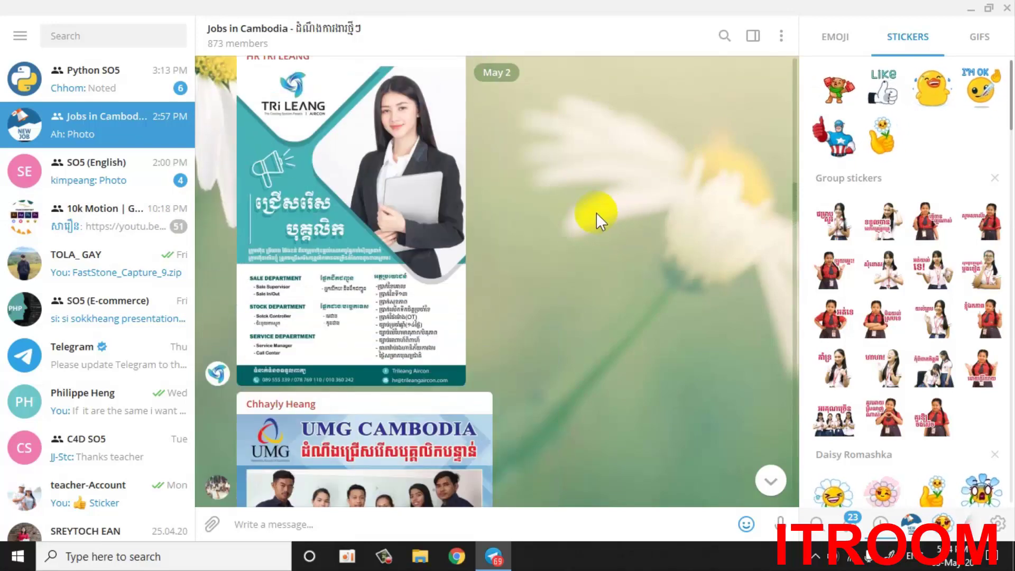
pyautogui.scroll(5, 589, 227)
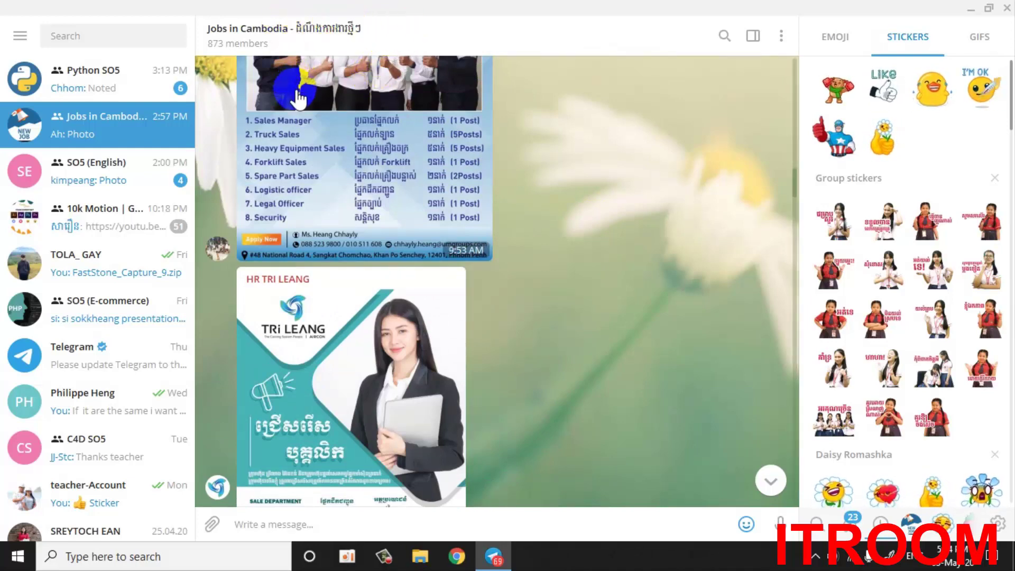
pyautogui.scroll(5, 321, 129)
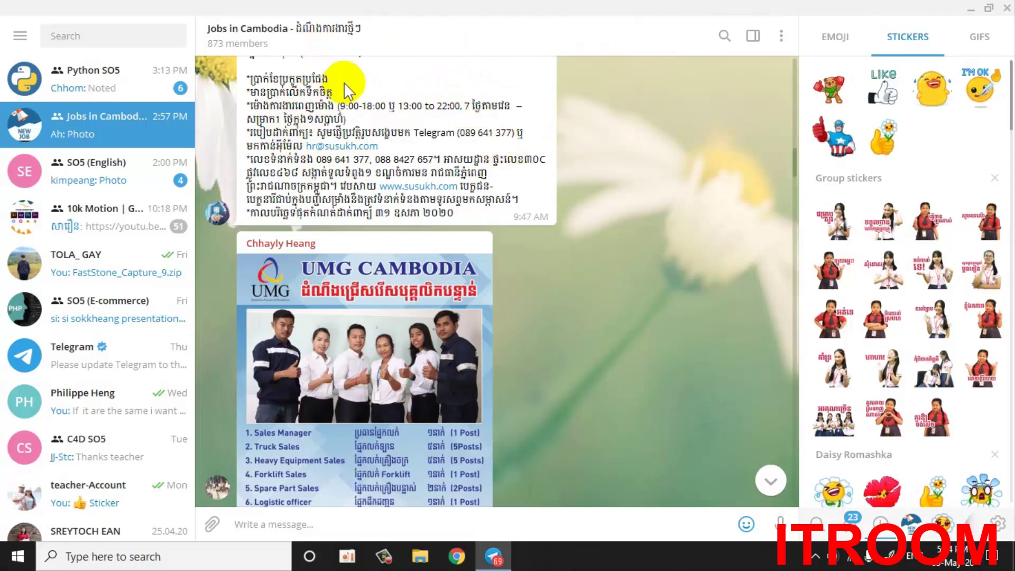
pyautogui.scroll(10, 353, 109)
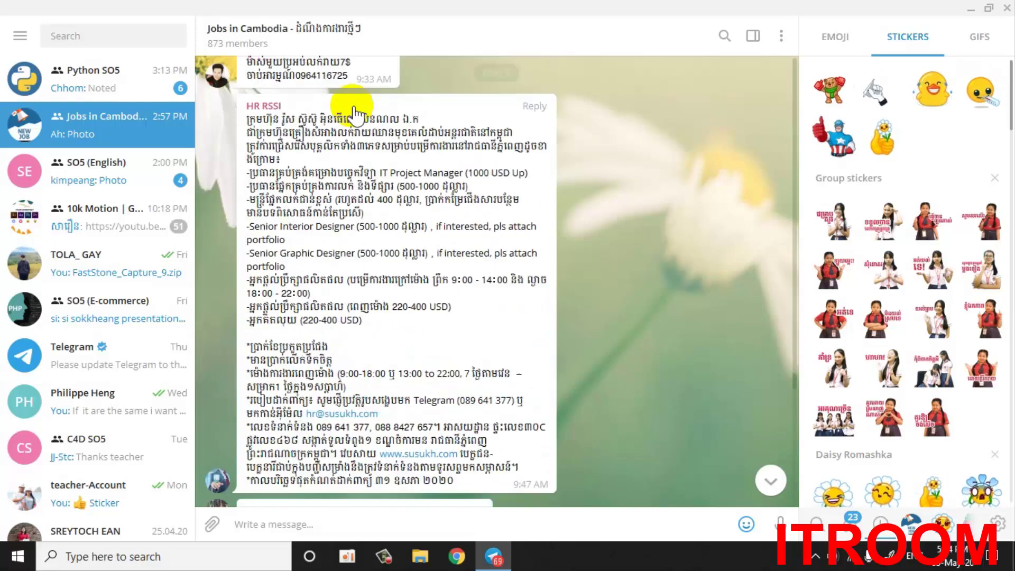
pyautogui.scroll(5, 355, 113)
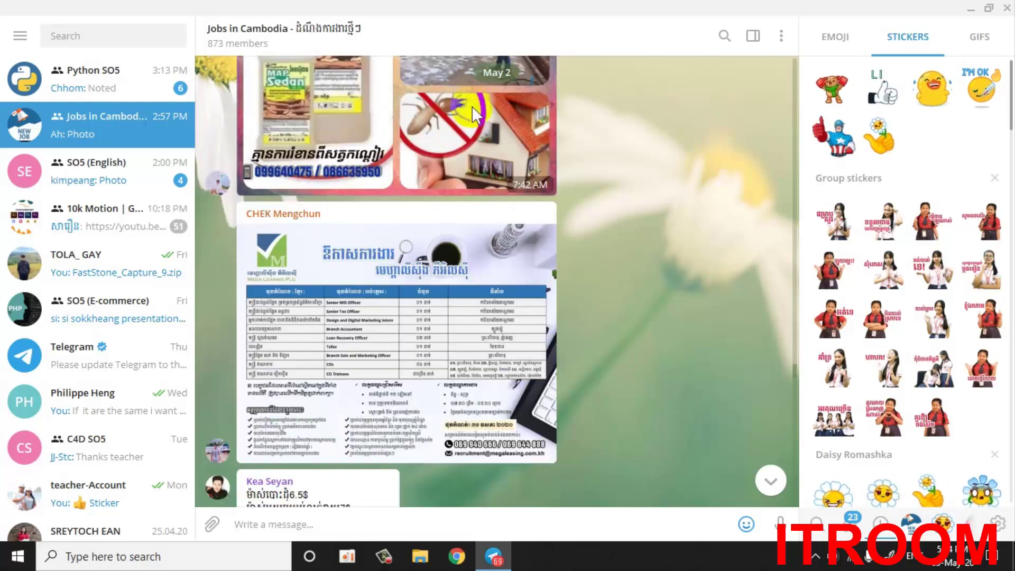
# - Close the Telegram window and refresh the desktop twice
pyautogui.click(1007, 8)
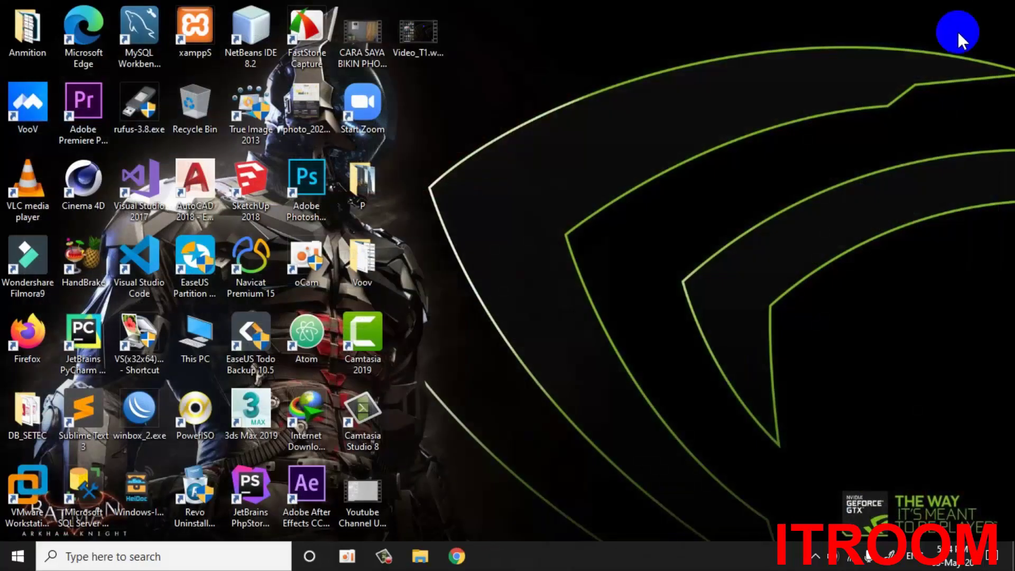
pyautogui.rightClick(585, 147)
pyautogui.click(618, 191)
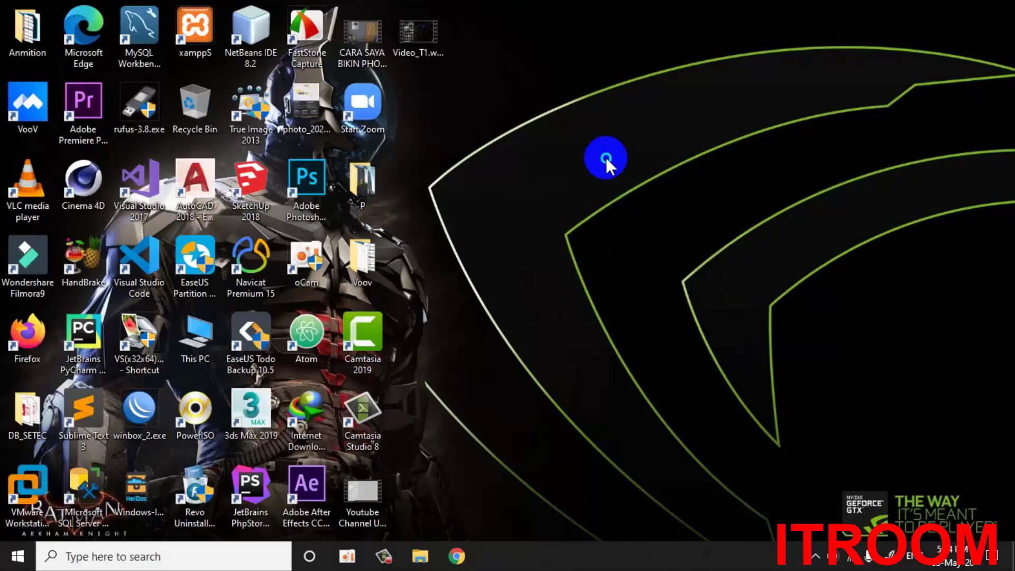
pyautogui.rightClick(605, 157)
pyautogui.click(637, 199)
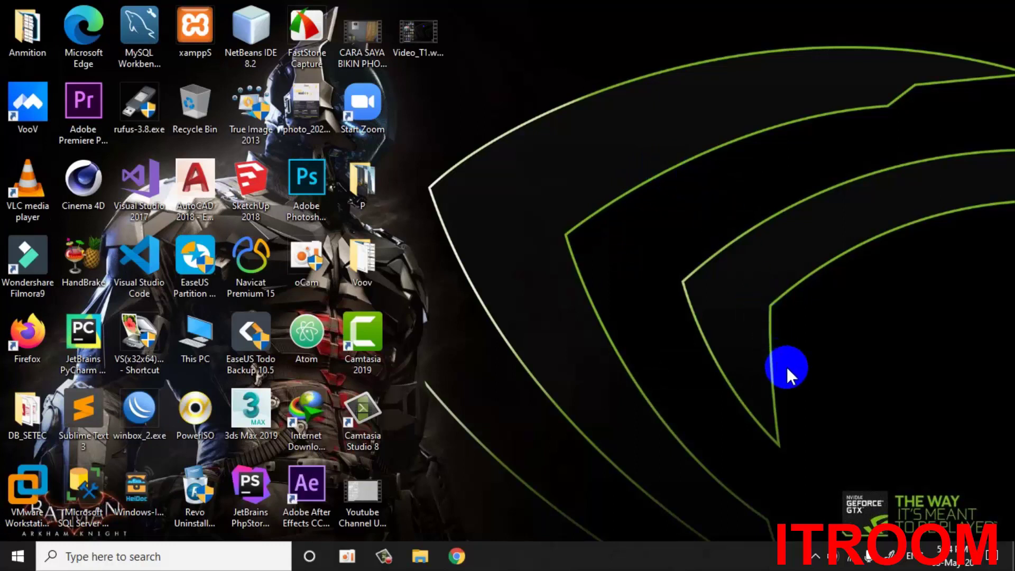